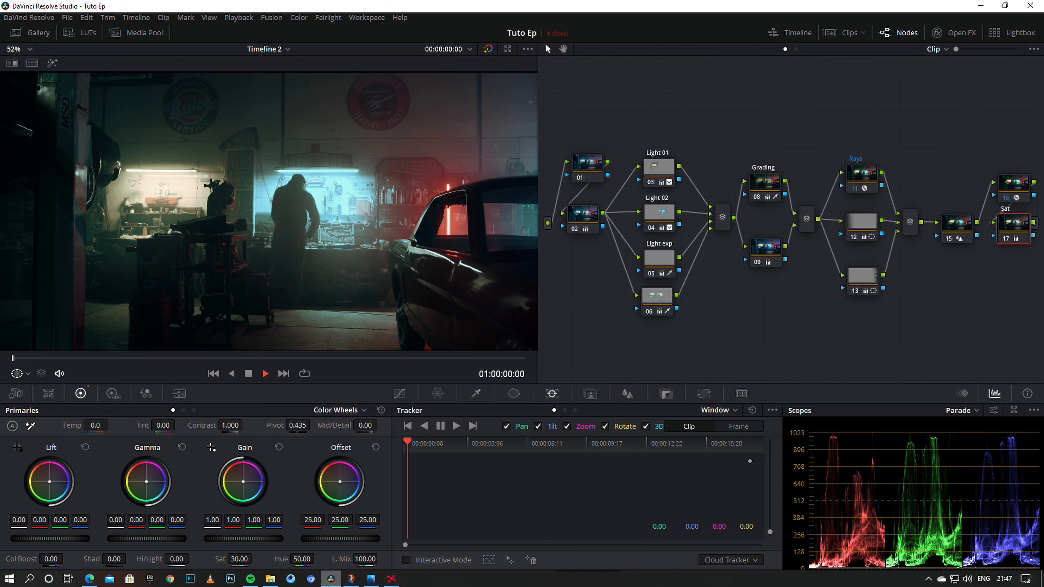
Step: Switch to Snip & Sketch and mark the two white lamps and the red neon on the garage image with the ballpoint pen
left_click(370, 583)
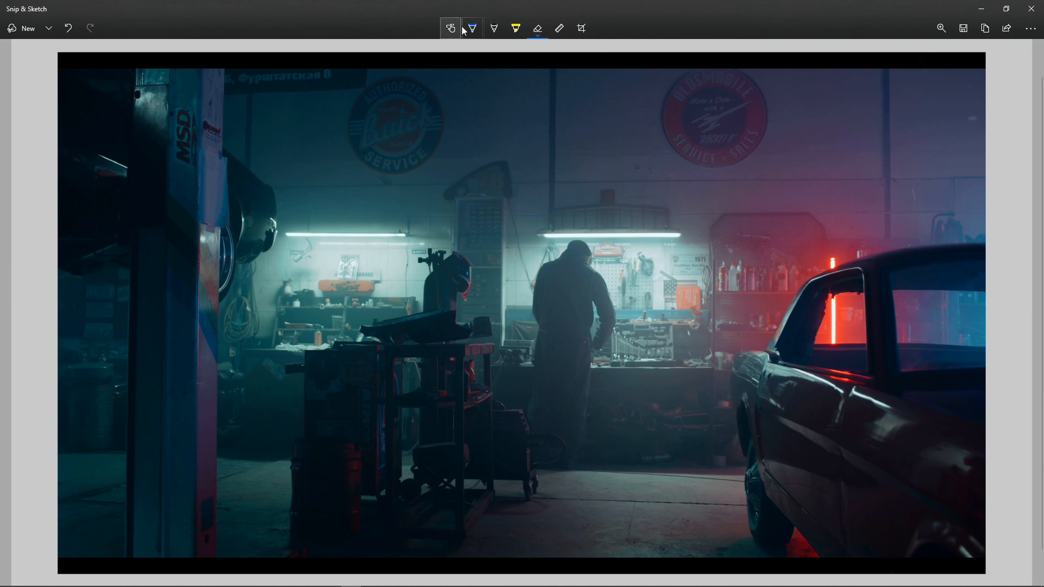
left_click(471, 29)
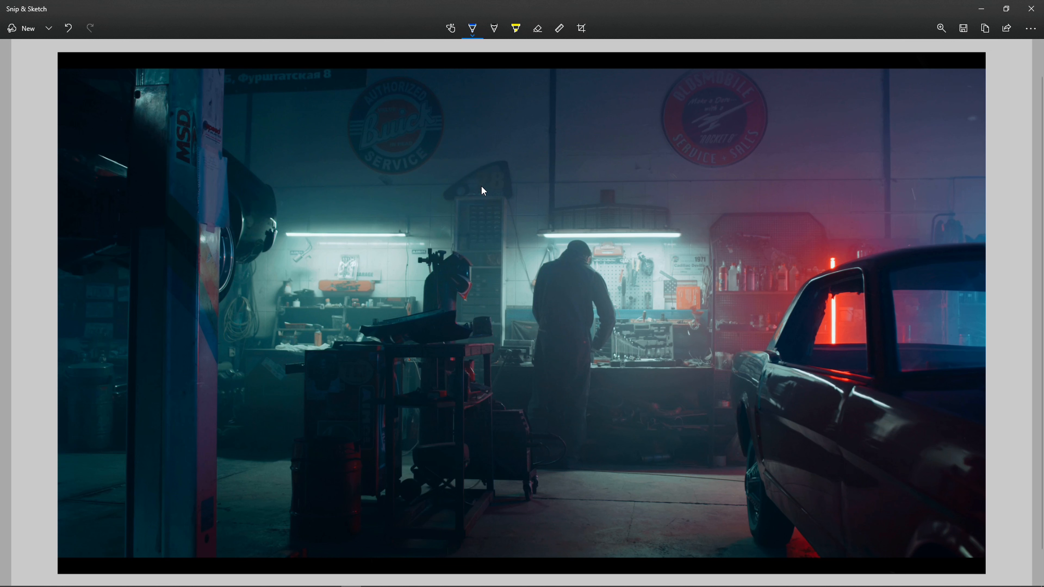
mouse_move(514, 214)
left_mouse_down()
mouse_move(591, 264)
mouse_move(607, 207)
left_mouse_up()
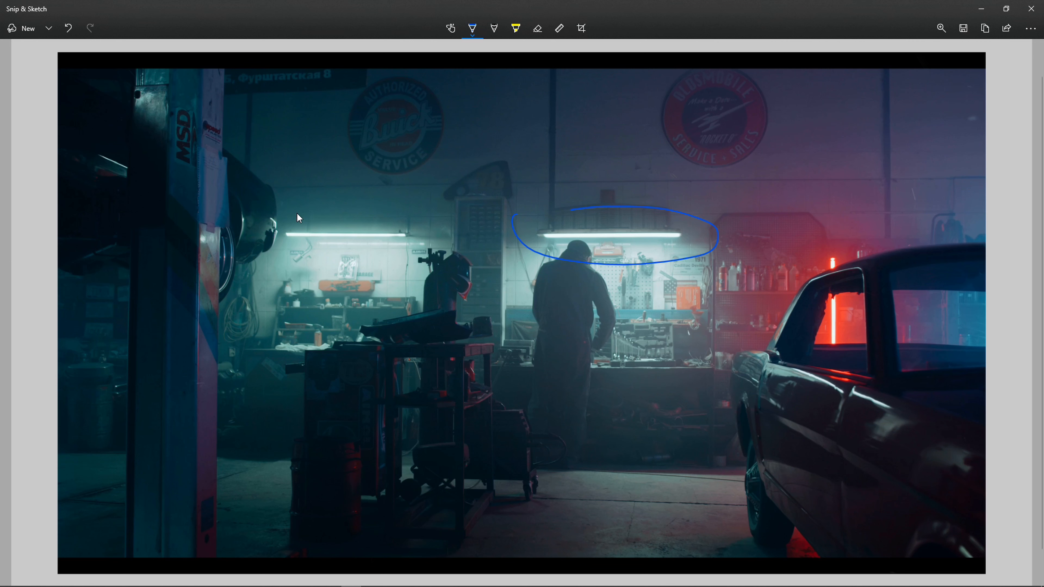
left_click_drag(257, 231, 268, 210)
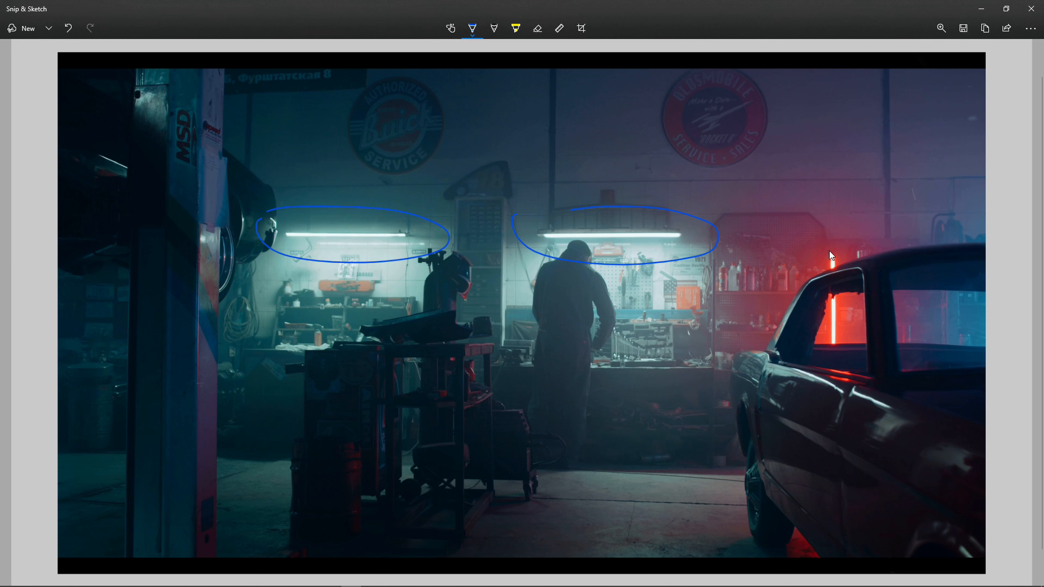
mouse_move(808, 250)
left_mouse_down()
mouse_move(808, 371)
mouse_move(862, 359)
mouse_move(839, 254)
mouse_move(817, 249)
left_mouse_up()
left_click_drag(225, 340, 224, 364)
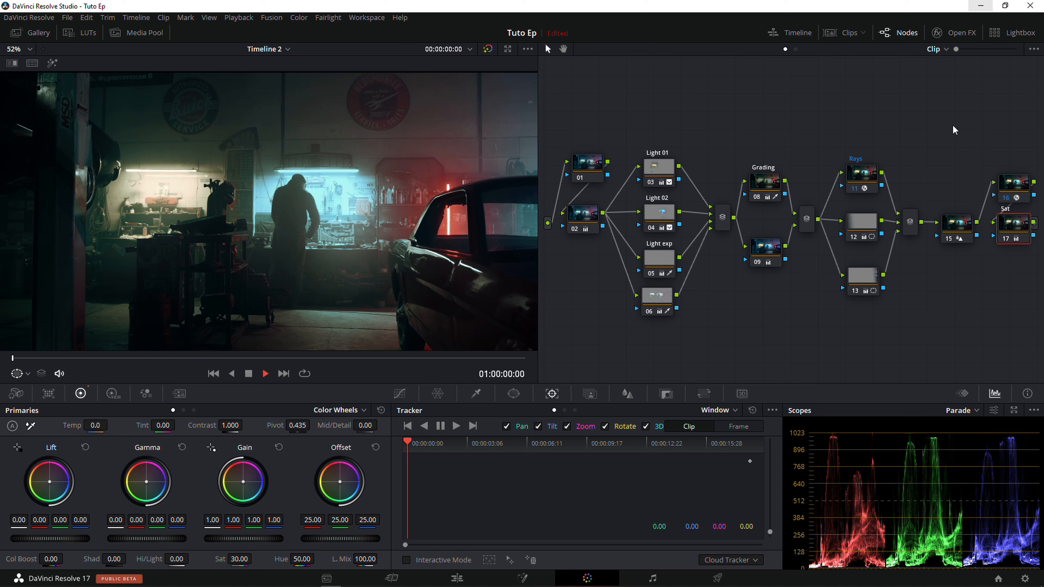
Step: Show the clip thumbnails in DaVinci Resolve and select clip 18, the ungraded garage shot, leaving its node graph displayed
left_click(954, 33)
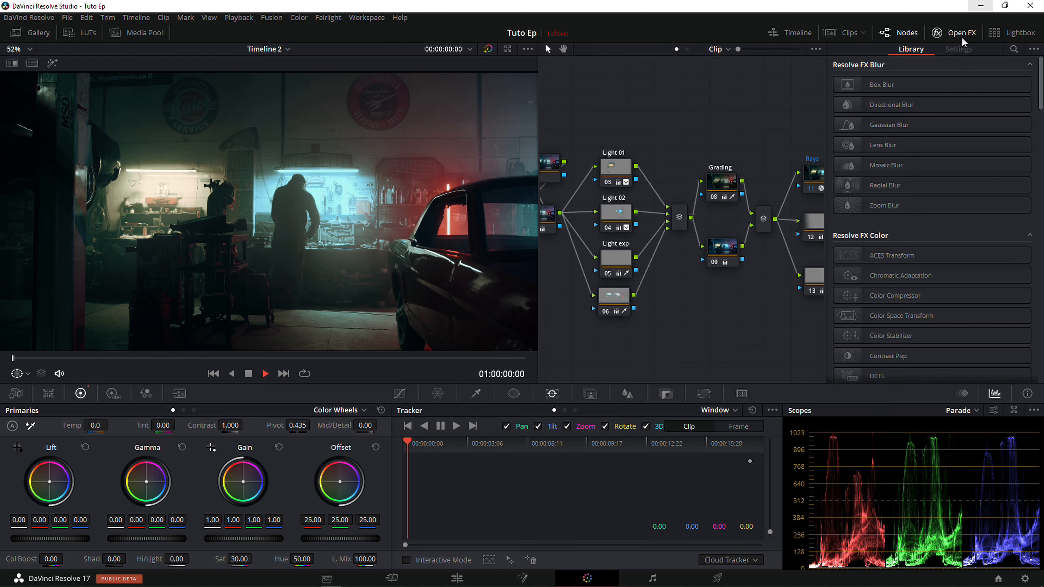
left_click(846, 36)
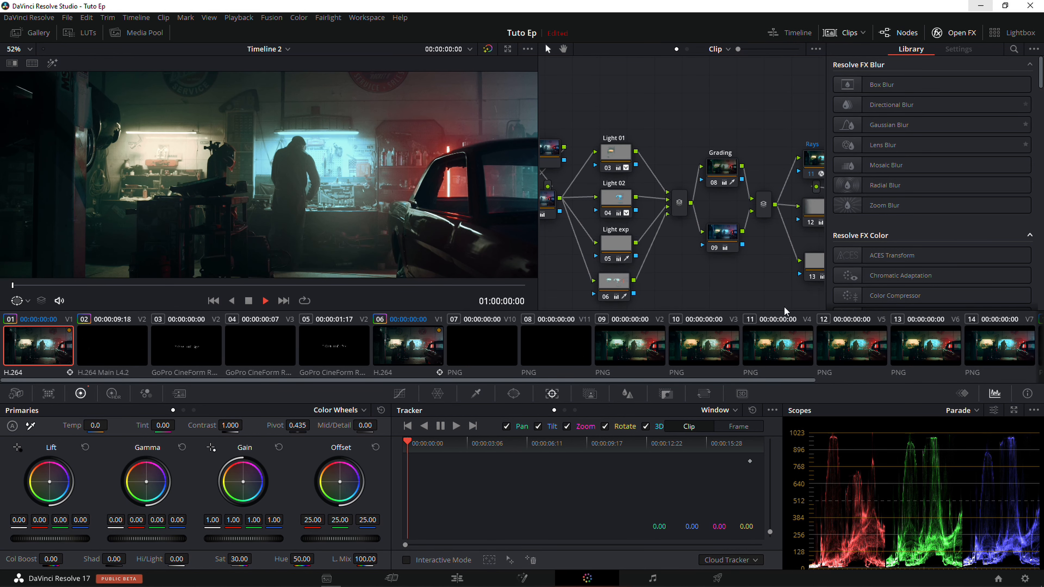
left_click_drag(659, 385, 888, 381)
left_click(996, 364)
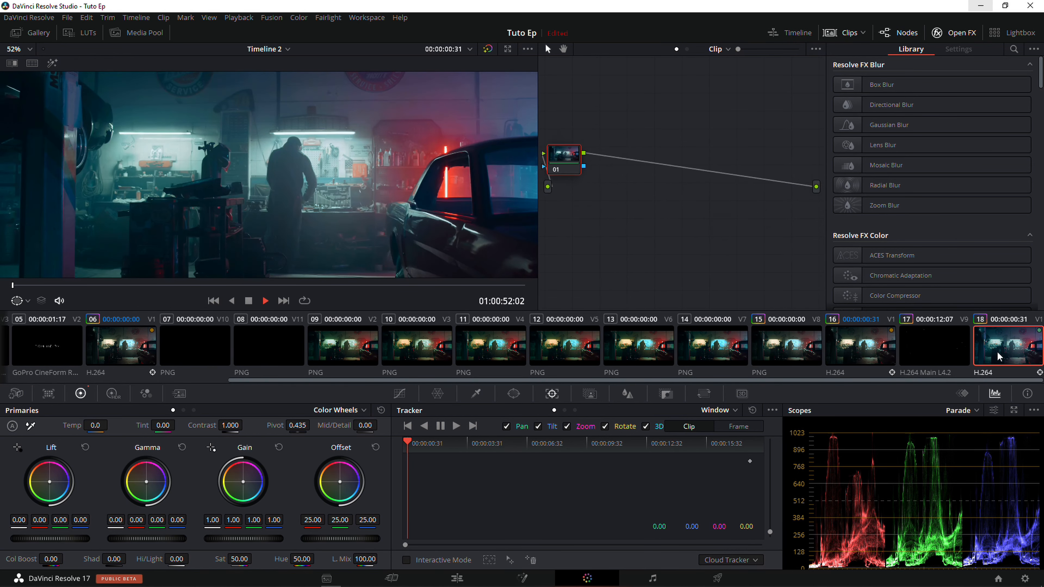
left_click(954, 34)
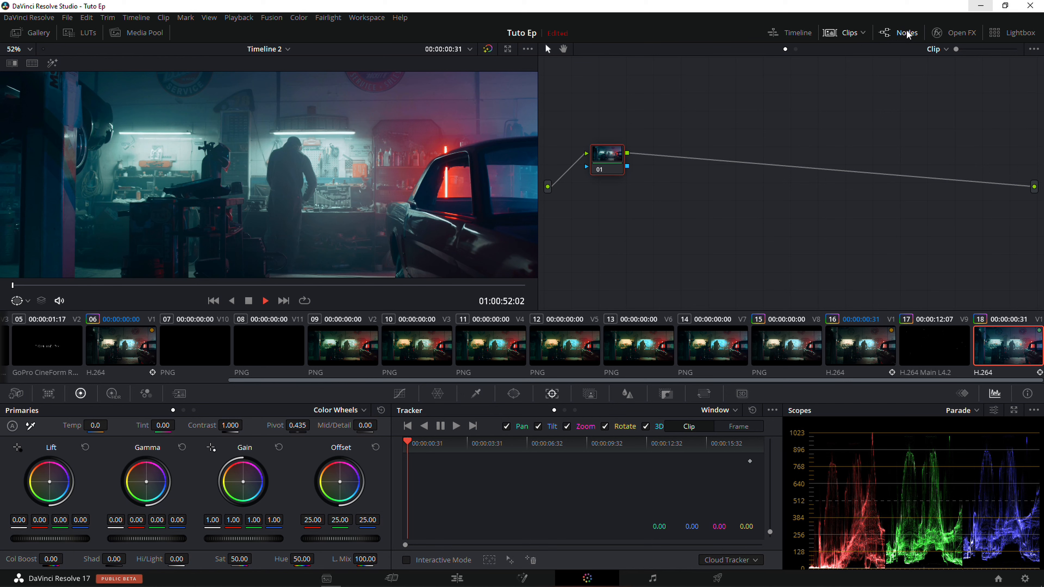
left_click(897, 32)
left_click(897, 33)
Step: Add a serial node after node 01, place it directly below node 01, and hide the clip thumbnails
left_click_drag(602, 160, 585, 150)
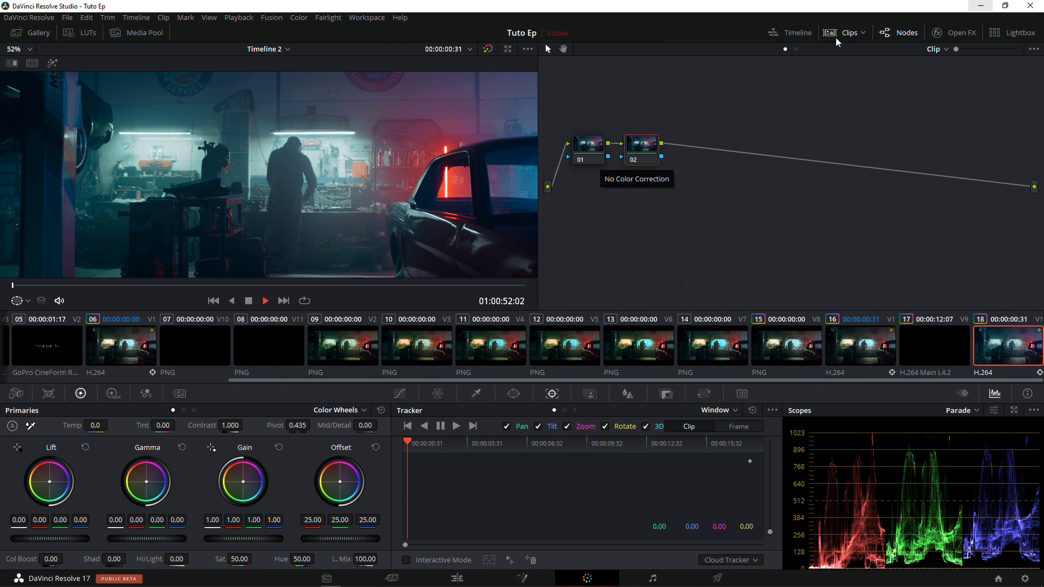
left_click(899, 33)
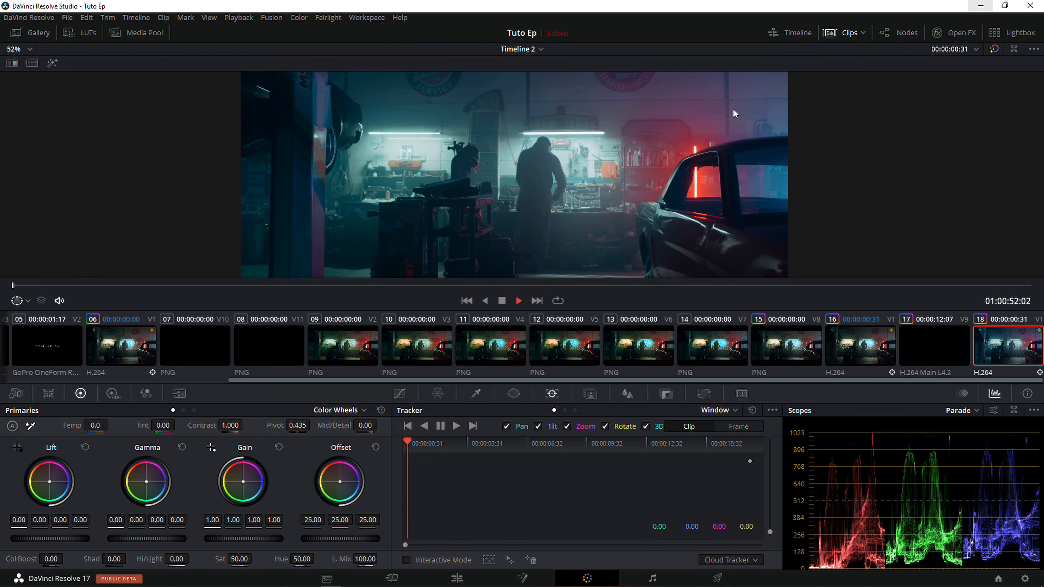
left_click(898, 33)
left_click_drag(635, 158, 583, 223)
Step: Label node 02 "expo" and raise its master Gain to 1.08
right_click(588, 235)
left_click(585, 259)
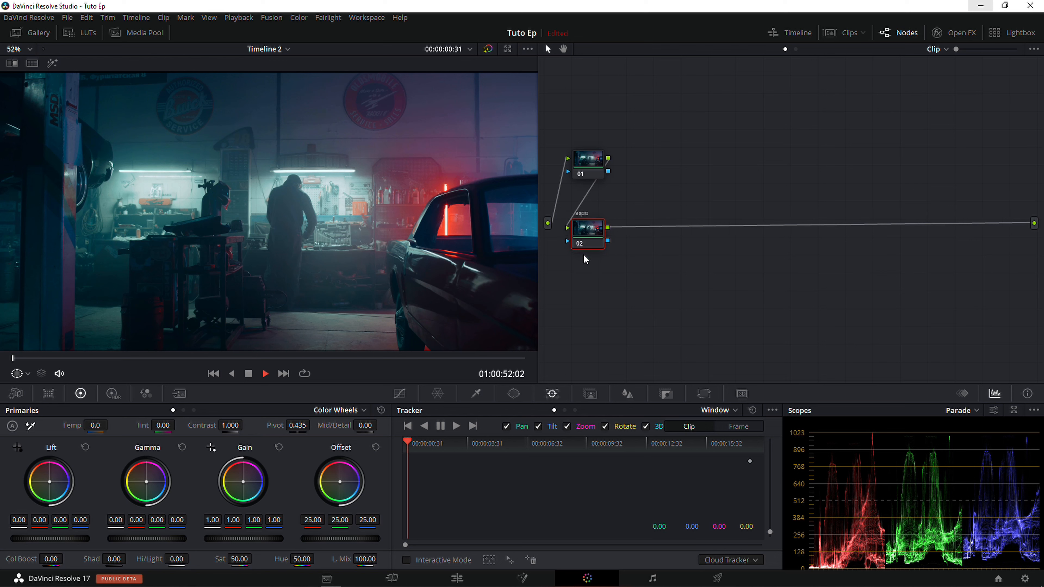
key("Return")
left_click_drag(596, 239, 598, 233)
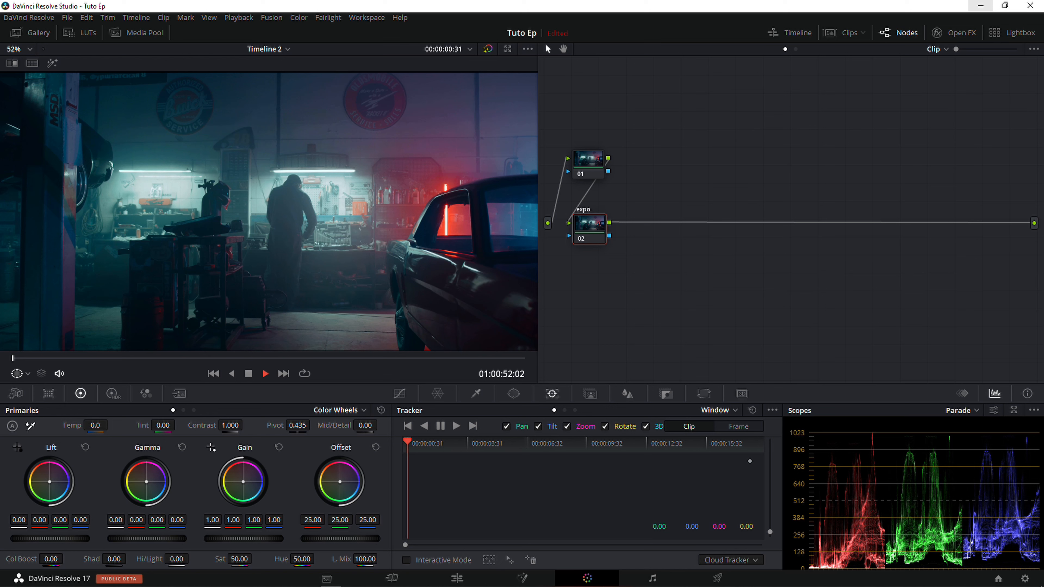
left_click_drag(243, 538, 261, 539)
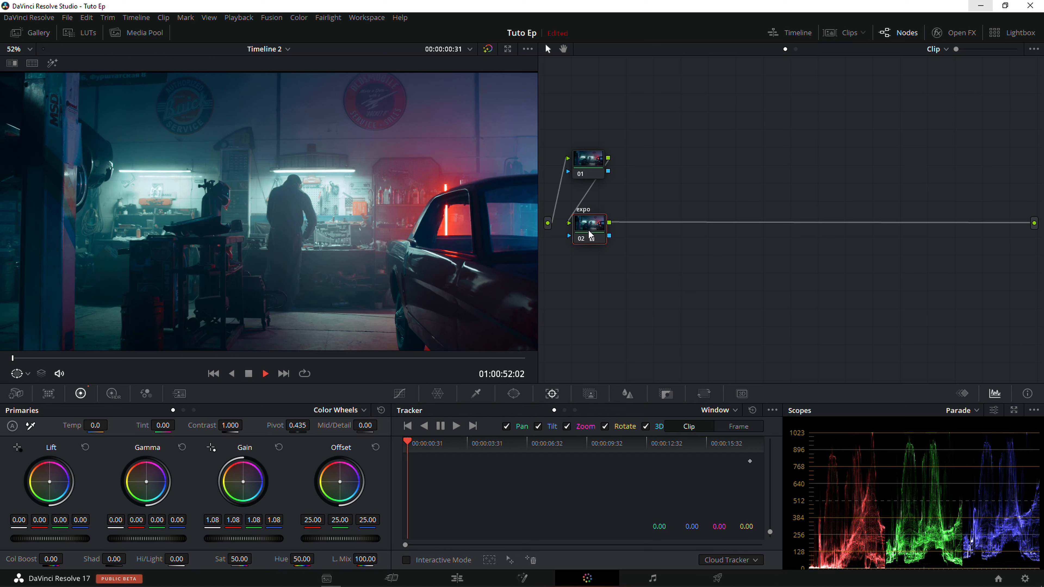
left_click_drag(591, 236, 590, 233)
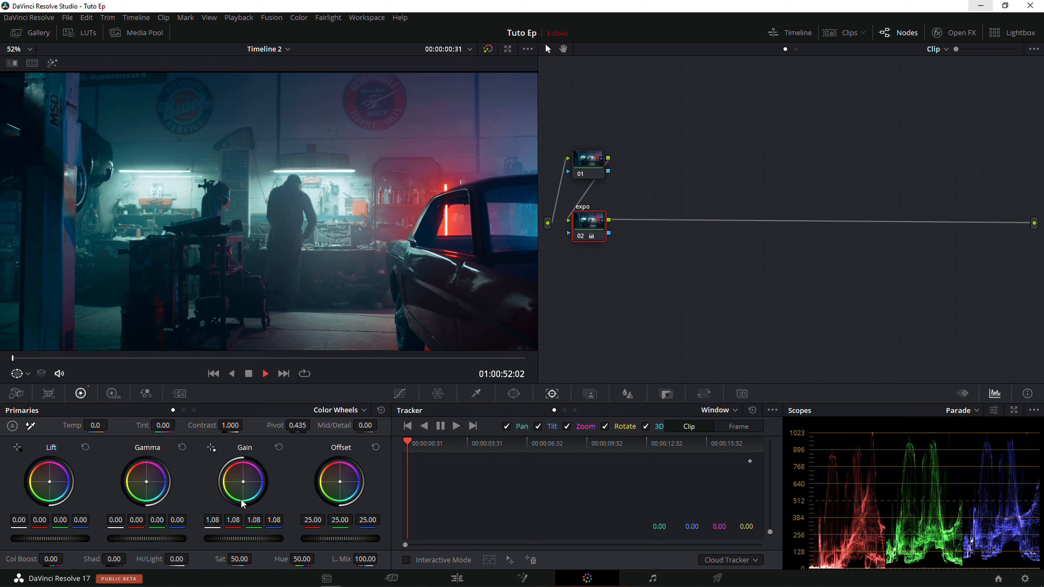
Step: Add a serial node after the expo node and a parallel node alongside it
left_click_drag(594, 233, 675, 212)
key("alt+s")
right_click(667, 210)
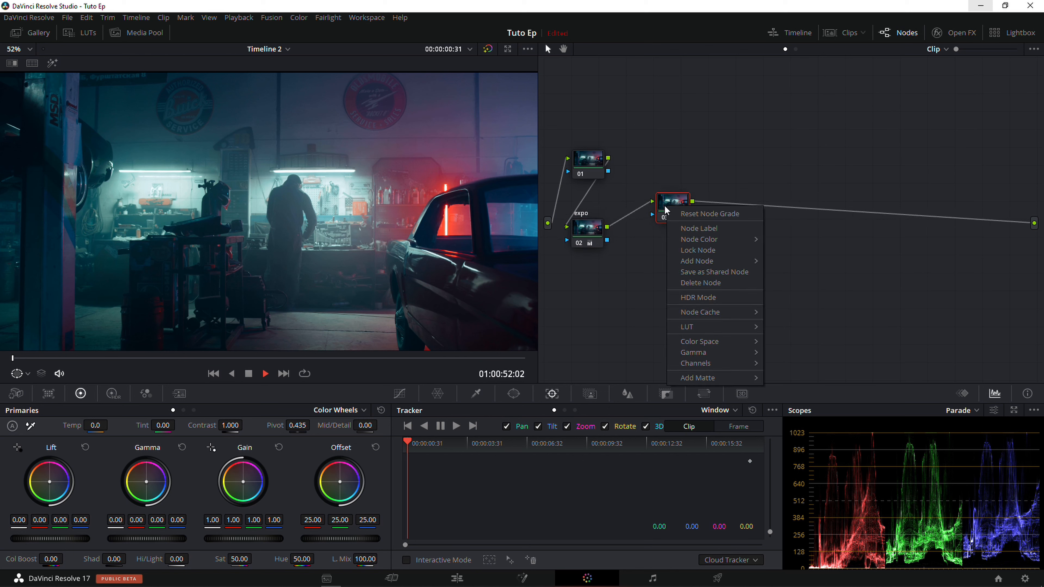
mouse_move(716, 263)
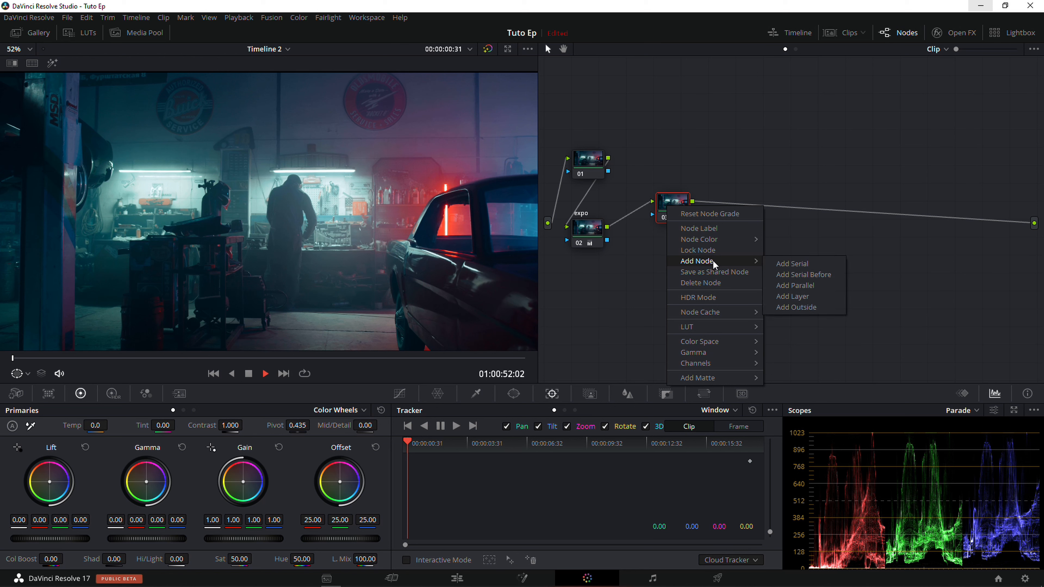
left_click(794, 285)
Step: Move node 03 up slightly and label it "light 01"
left_click_drag(668, 212, 681, 195)
right_click(679, 192)
left_click(722, 218)
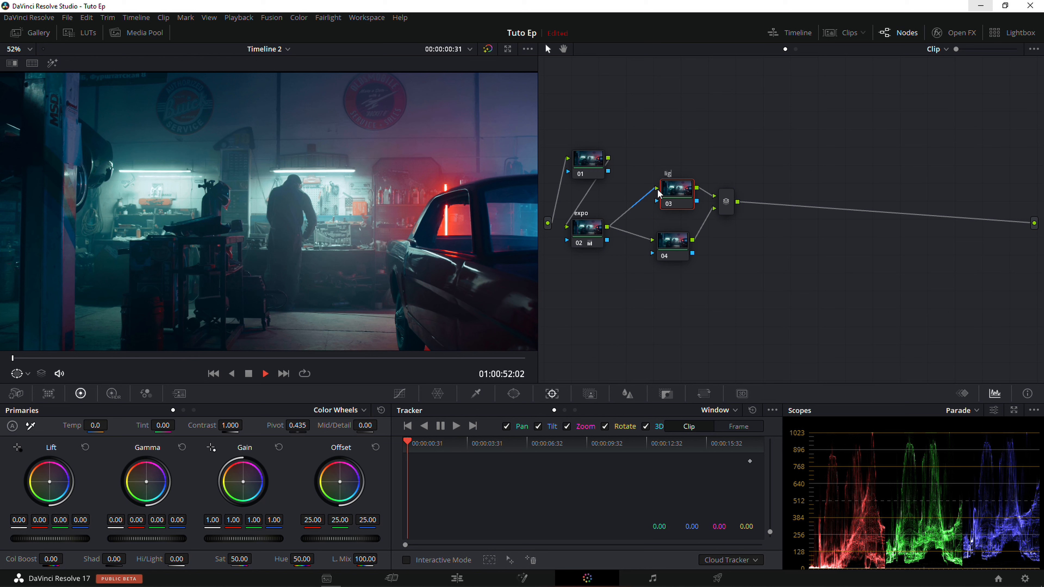
type("light 01")
key("Return")
Step: Label the parallel node 04 "light 02"
left_click_drag(683, 252, 678, 255)
right_click(679, 256)
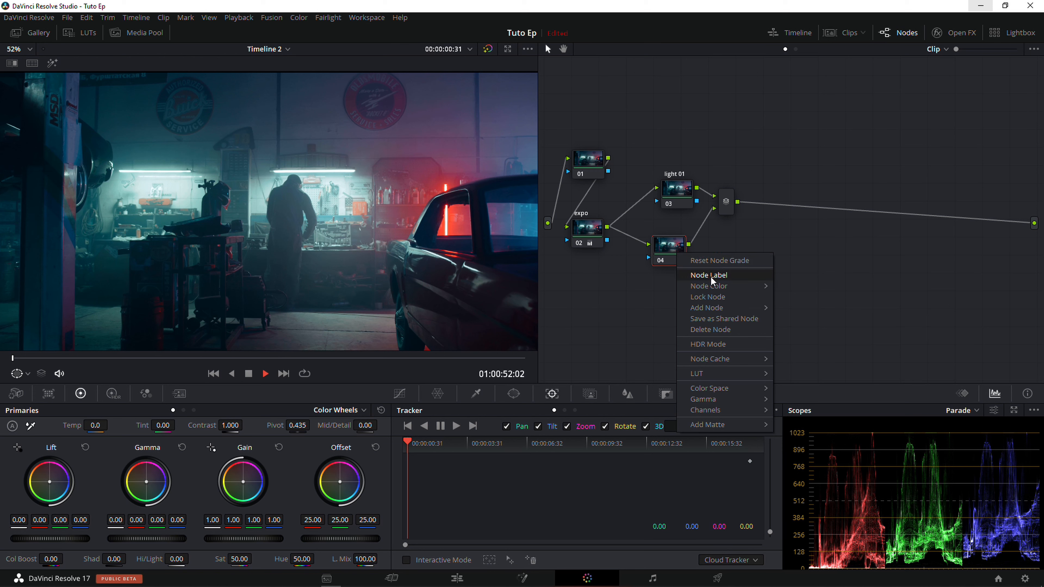
left_click(715, 276)
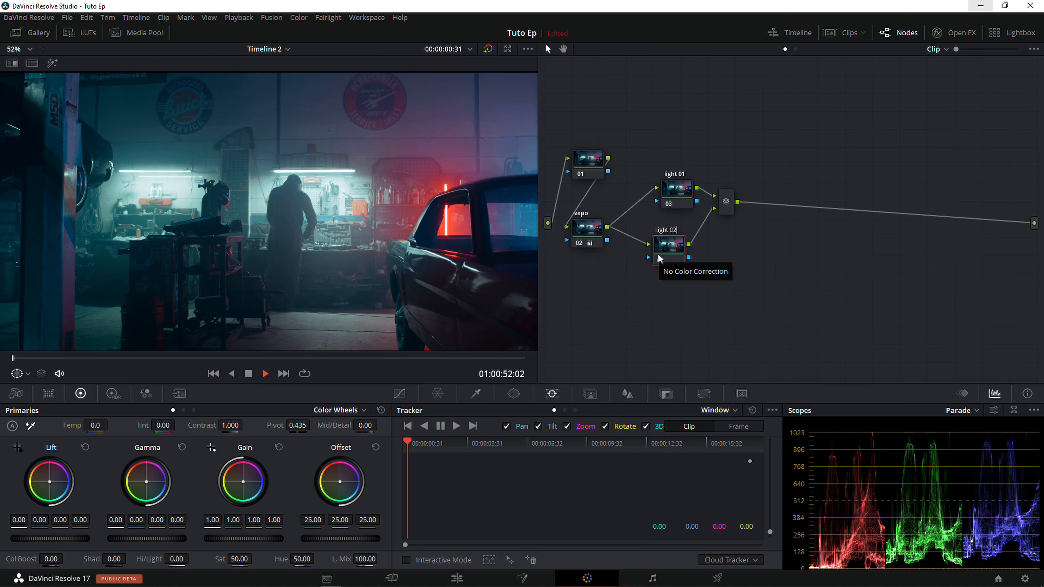
type("light 02")
key("Return")
Step: Arrange the light 01 and light 02 nodes one above the other between the expo node and the mixer
left_click_drag(678, 193, 668, 190)
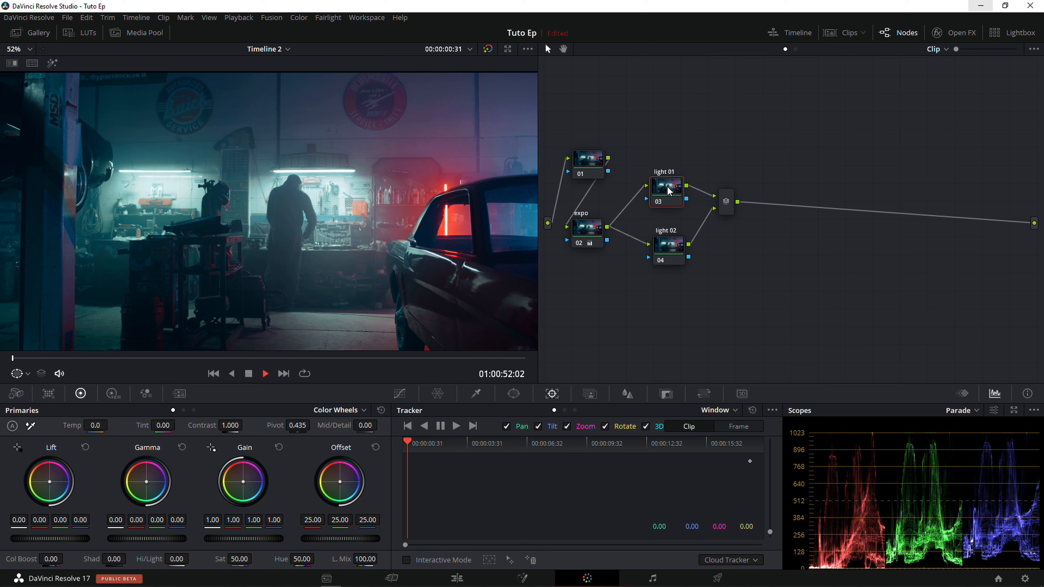
left_click_drag(663, 250, 655, 243)
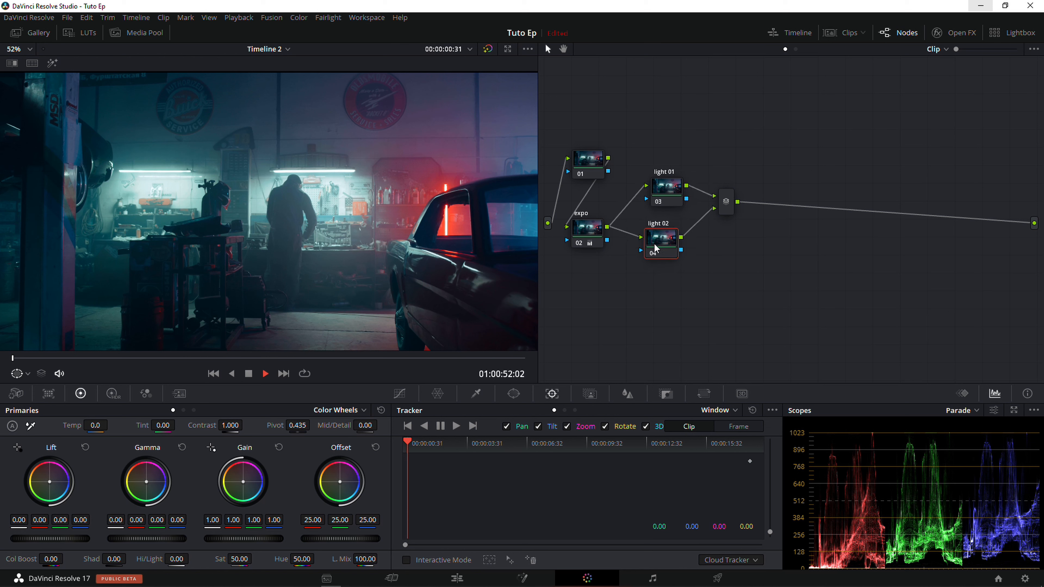
left_click_drag(730, 207, 673, 198)
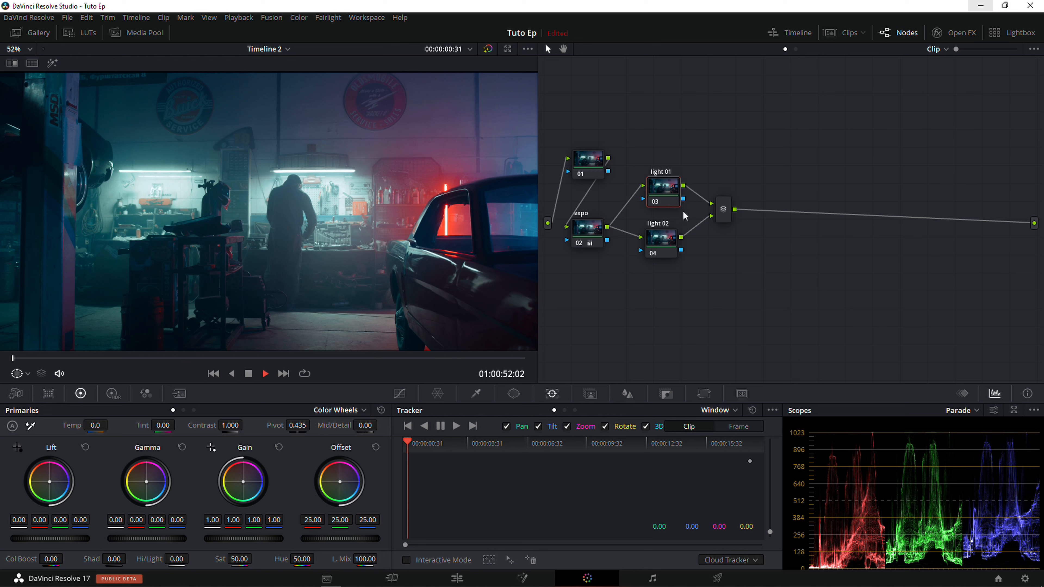
left_click_drag(672, 244, 670, 249)
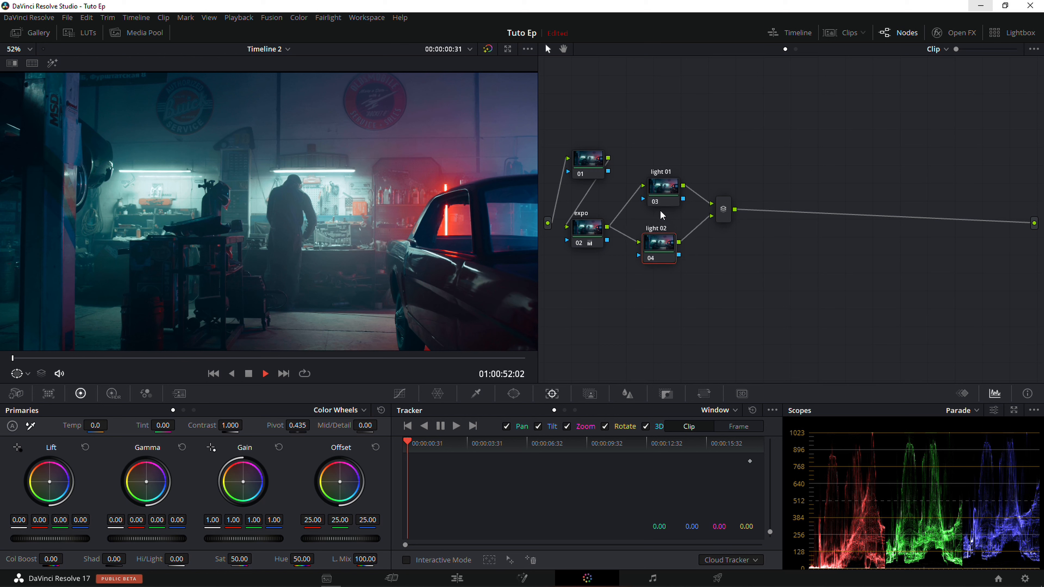
left_click(665, 189)
left_click_drag(665, 189, 664, 187)
left_click_drag(661, 255, 661, 259)
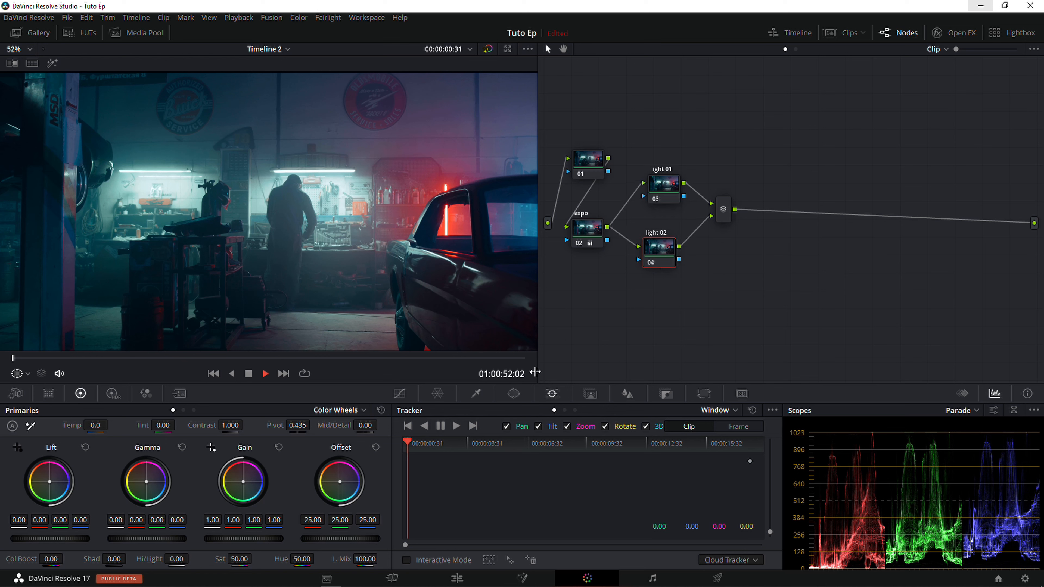
Step: Qualify the bright areas on the light 02 node with Luminance Low 61.5 and L. Soft 13.2, with Highlight on
left_click(477, 395)
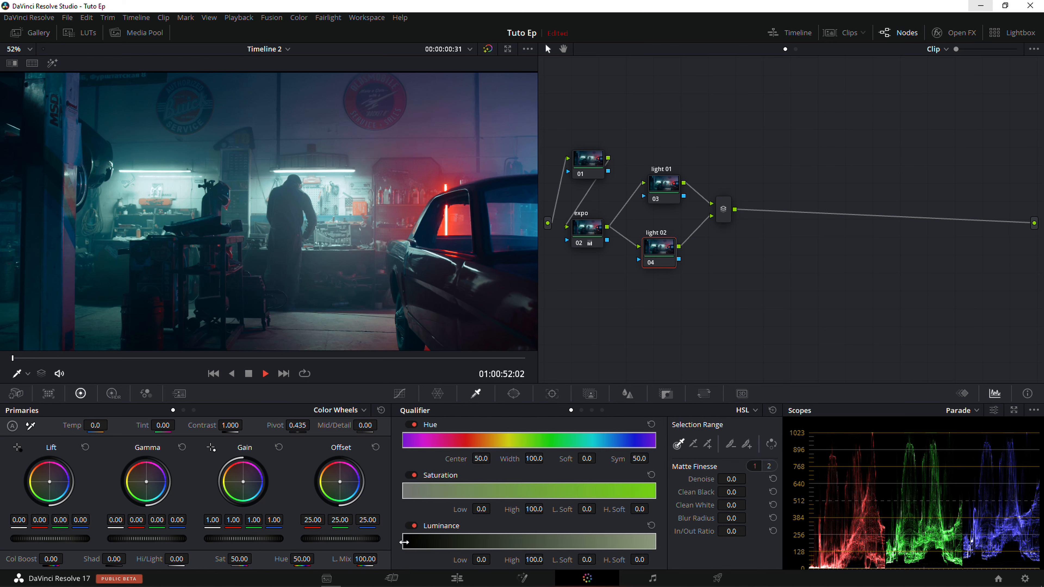
left_click_drag(403, 542, 571, 530)
left_click(51, 64)
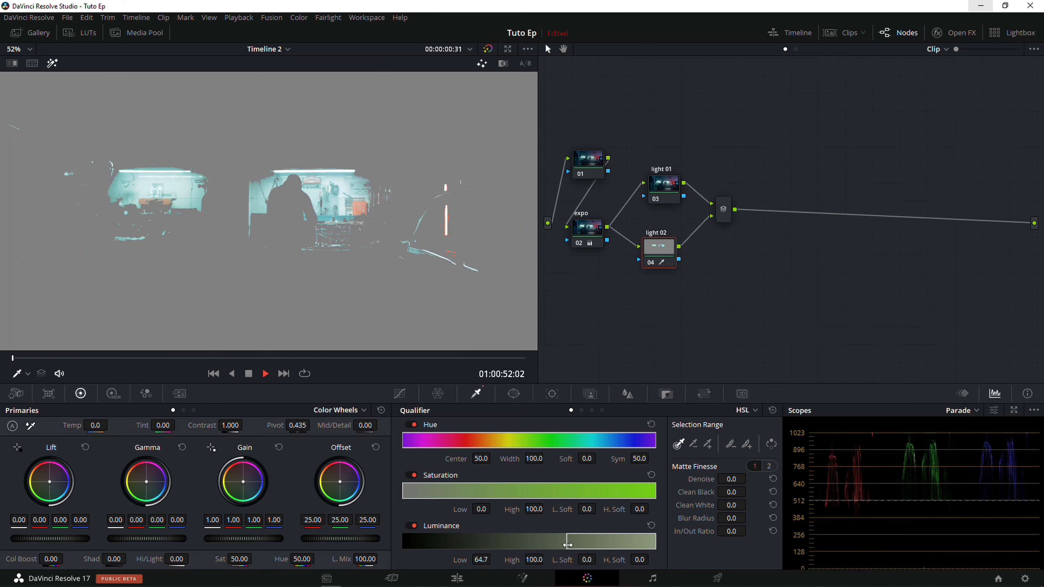
left_click_drag(567, 545, 559, 544)
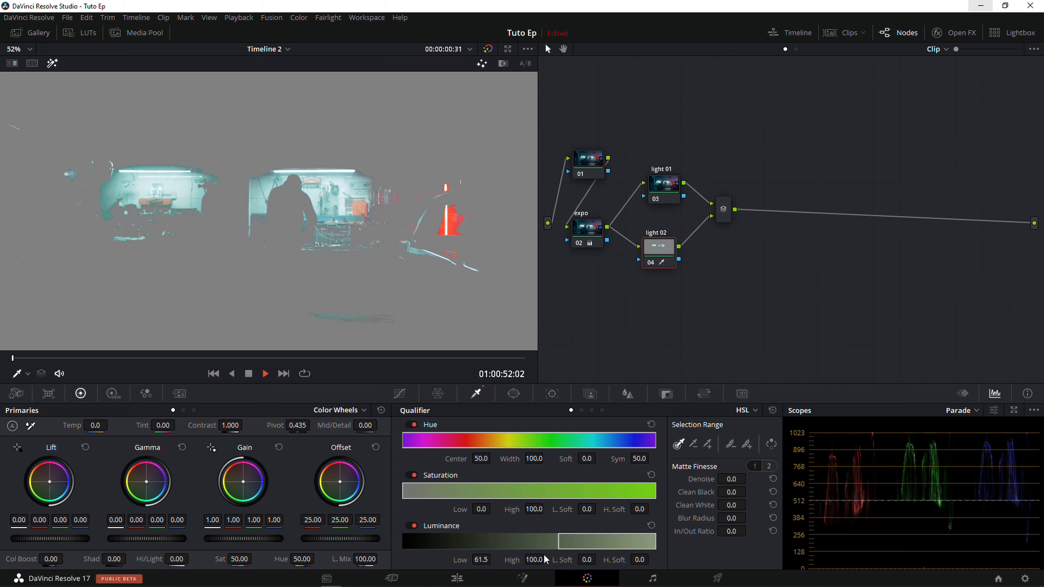
left_click_drag(557, 558, 600, 559)
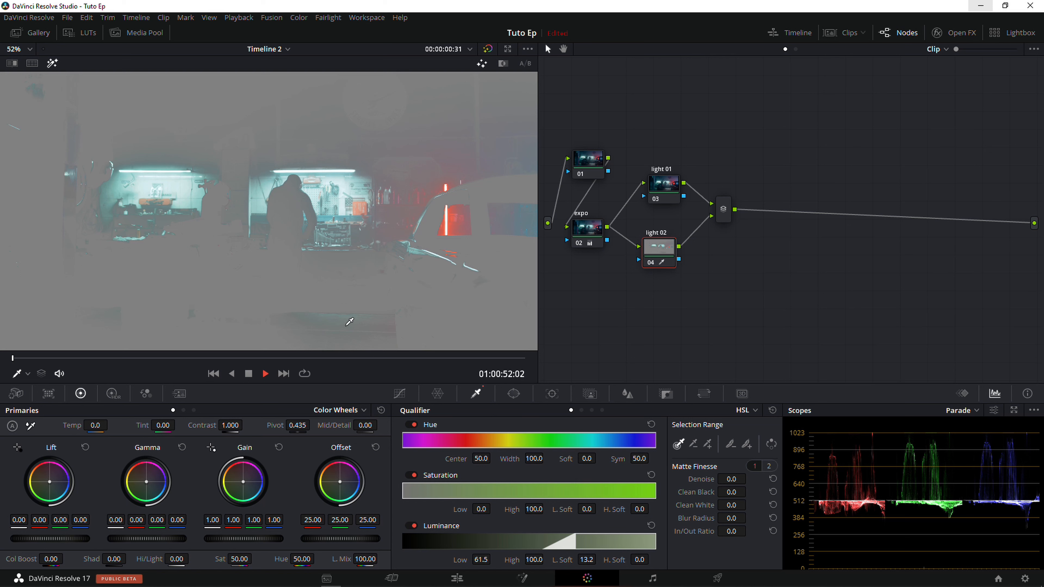
Step: Draw a closed four-point curve window on the light 02 node around the man and the lamp above him
left_click(515, 396)
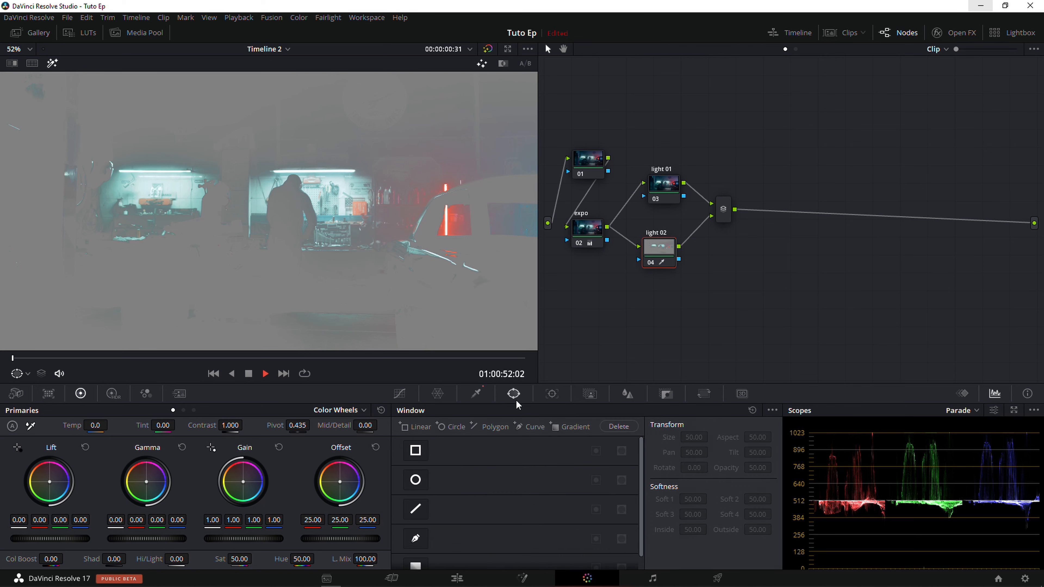
left_click(416, 538)
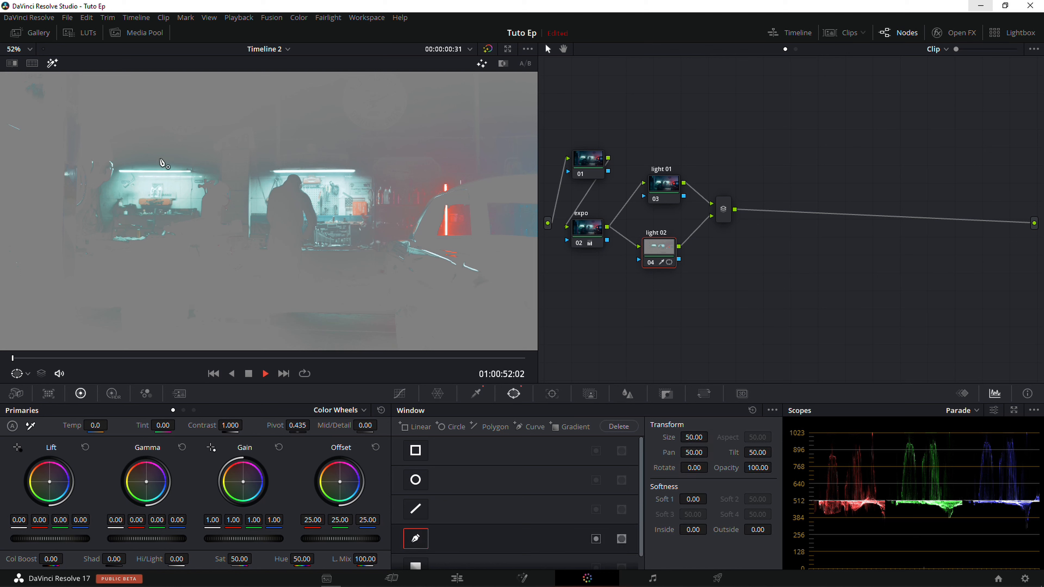
left_click(243, 108)
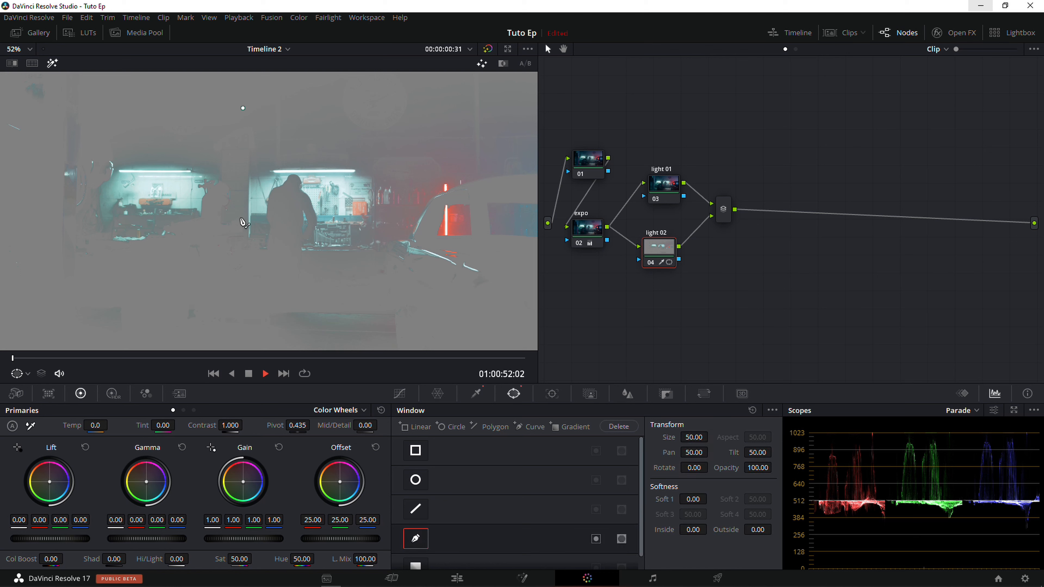
left_click(229, 322)
left_click(407, 346)
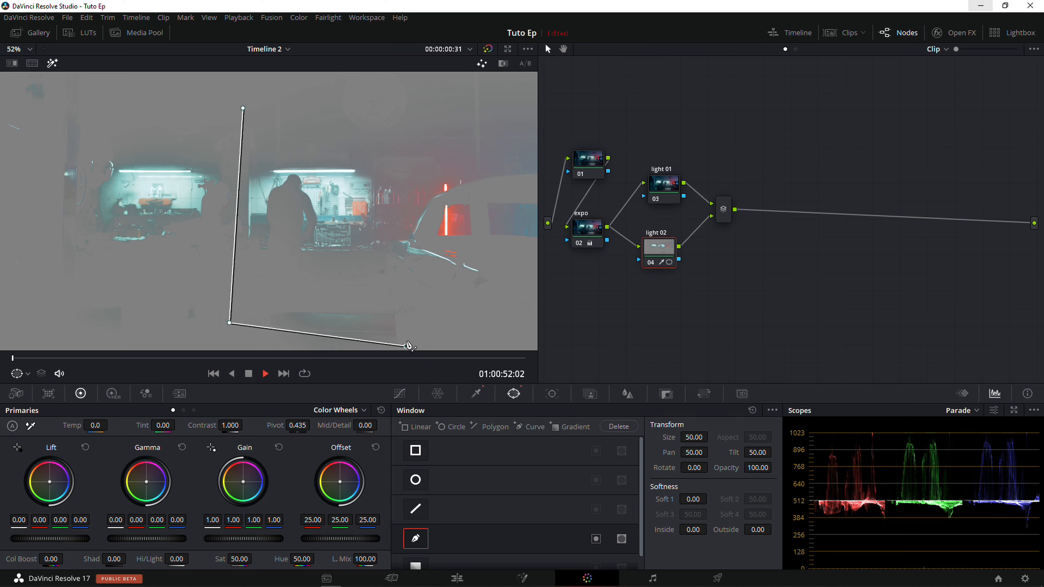
left_click(397, 107)
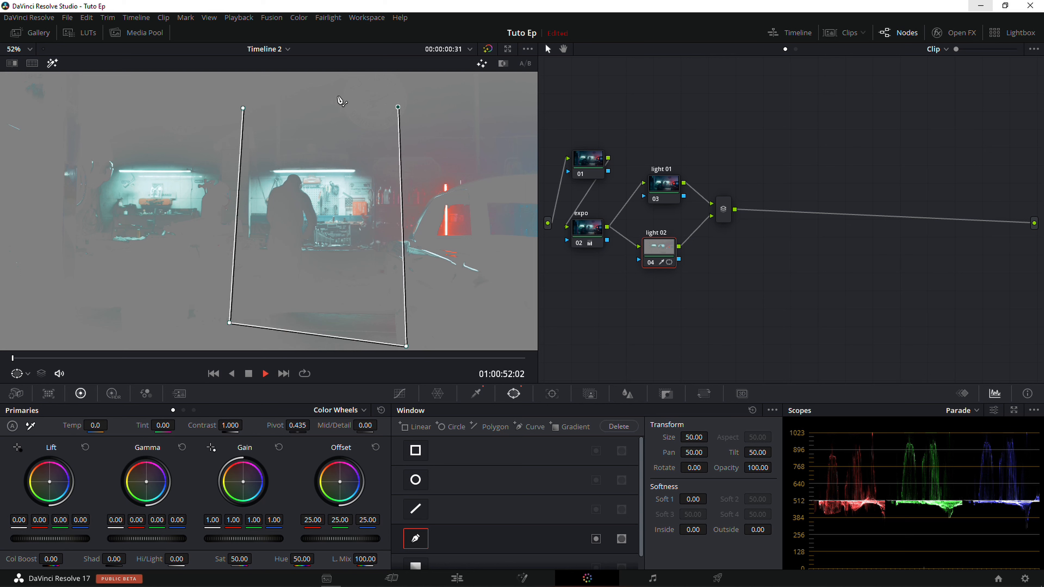
left_click(243, 108)
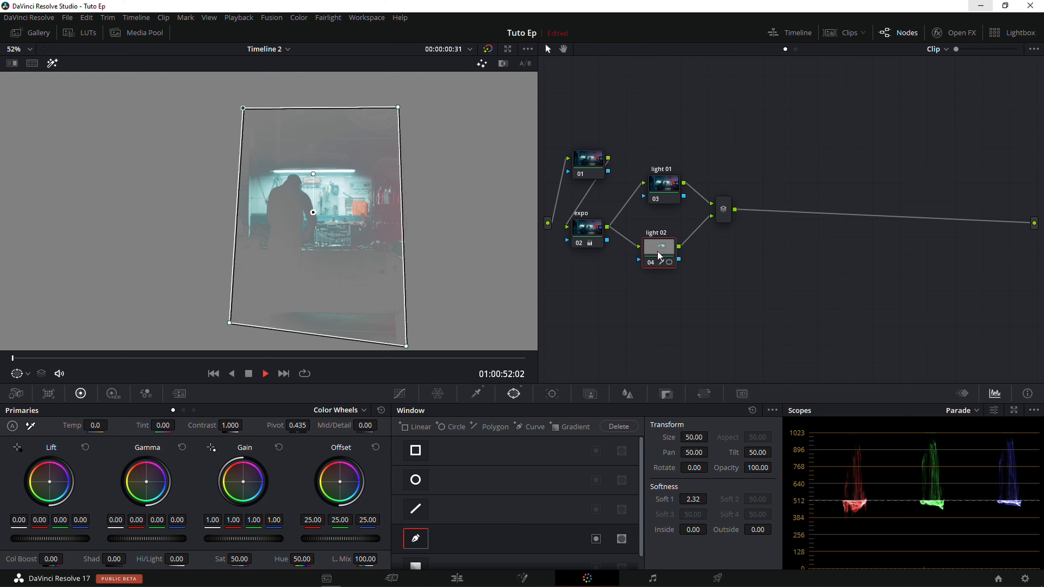
Step: Track the light 02 window through the clip and set its Soft 1 to 5.54
left_click_drag(660, 257, 659, 263)
left_click(551, 395)
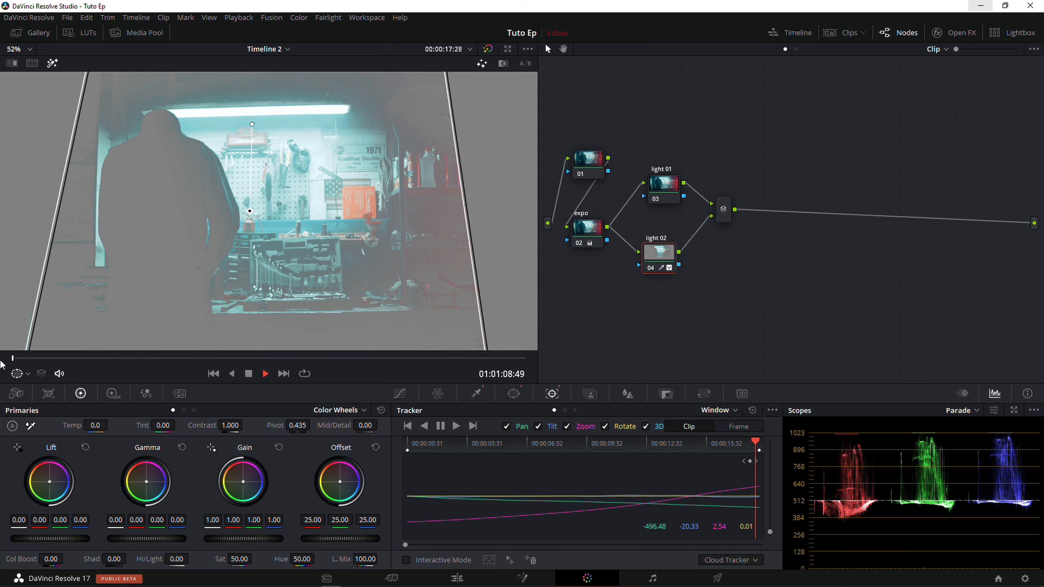
left_click(514, 393)
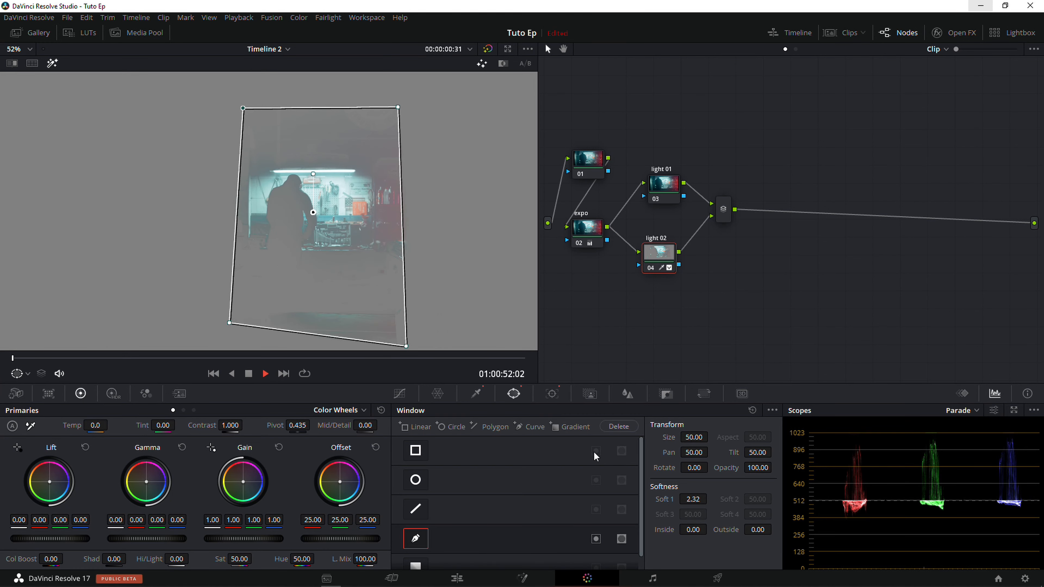
left_click_drag(692, 498, 702, 499)
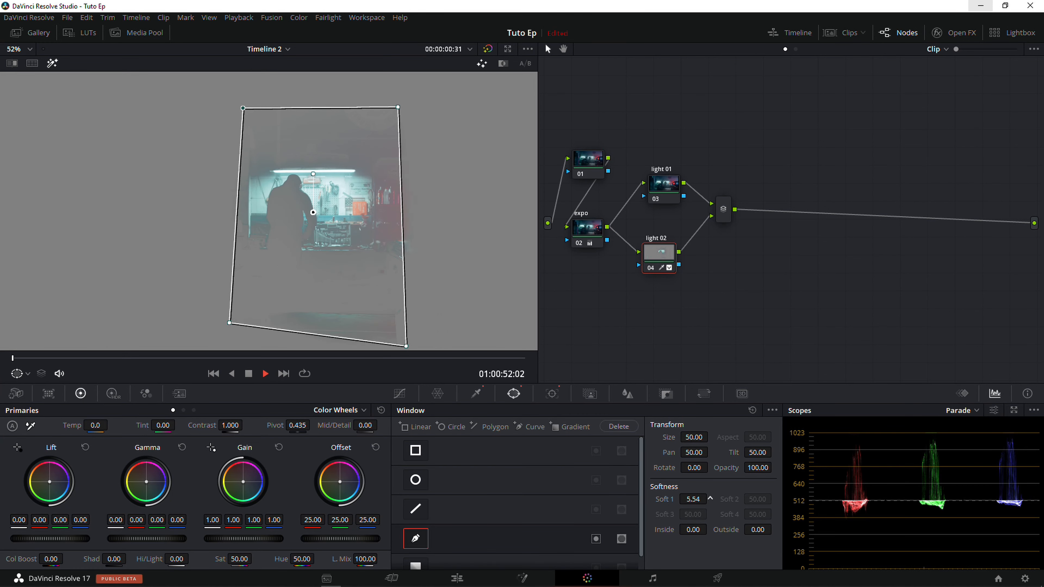
Step: Qualify the bright areas on the light 01 node with Luminance Low 58.9 and L. Soft 6.1
left_click_drag(668, 194, 657, 195)
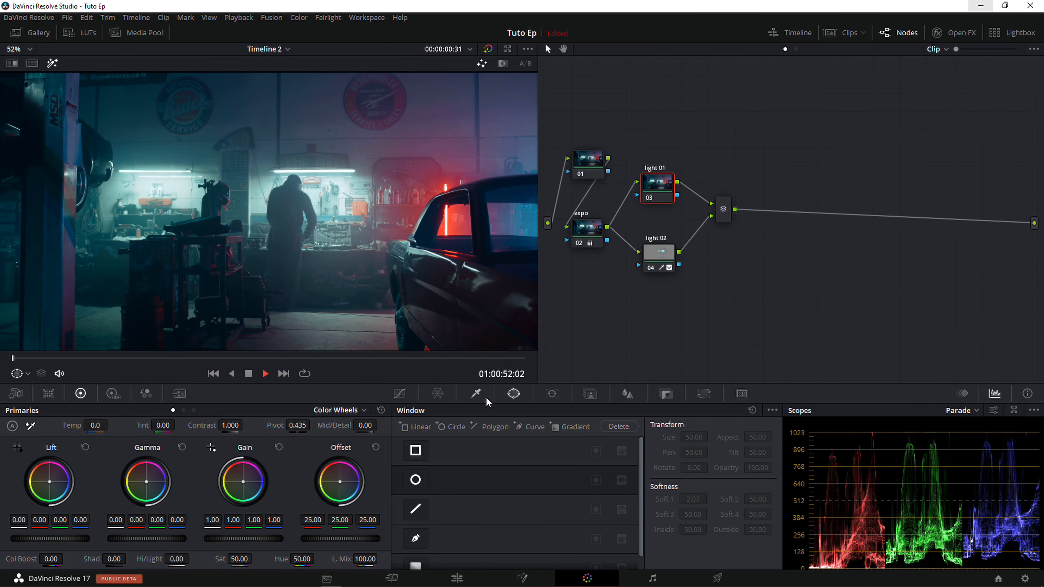
left_click(476, 394)
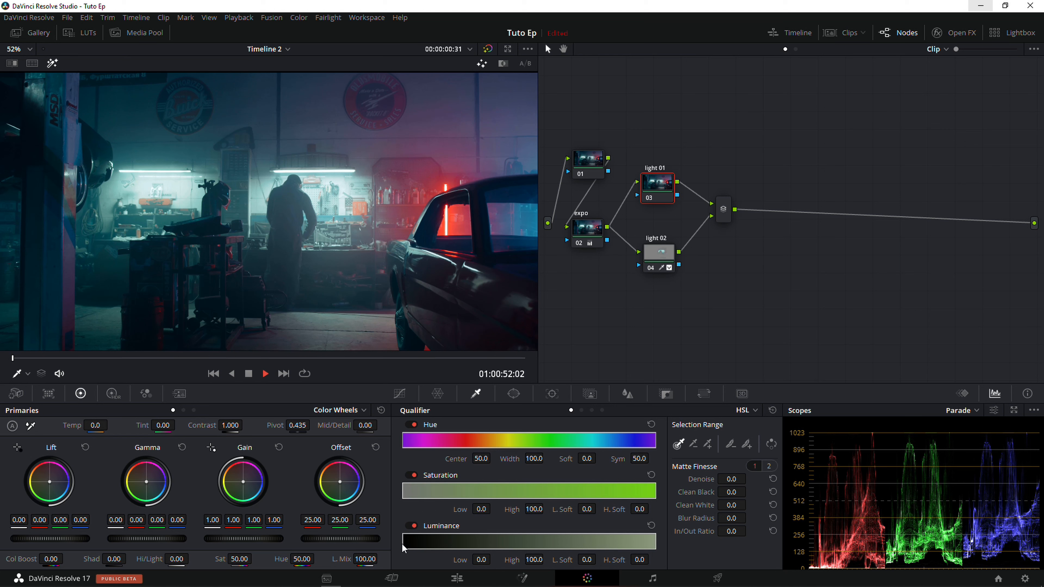
left_click_drag(403, 542, 562, 544)
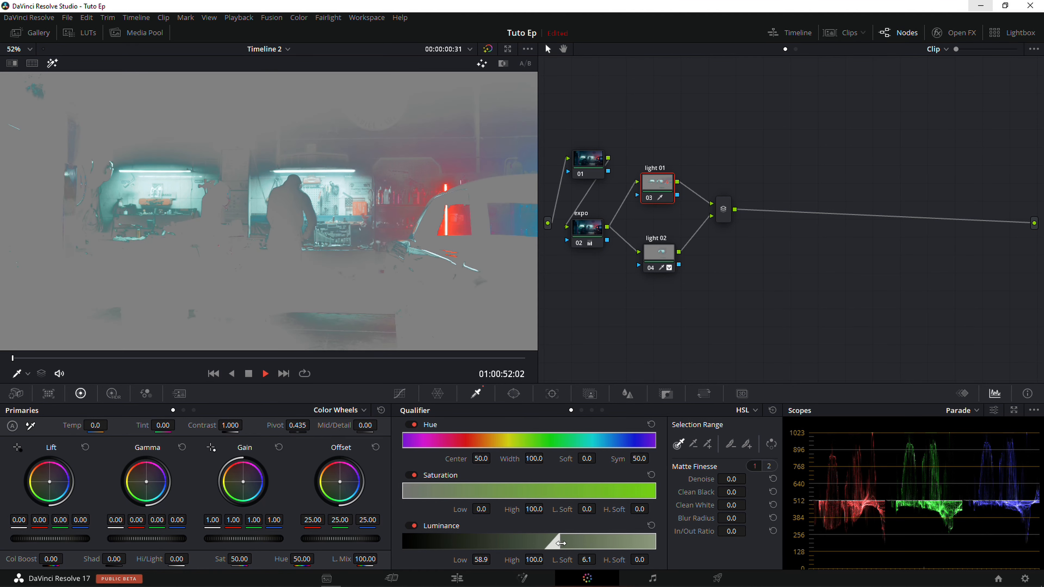
Step: Turn Highlight off and draw a closed six-point curve window on the light 01 node around the far-side lamp and workbench
left_click(513, 393)
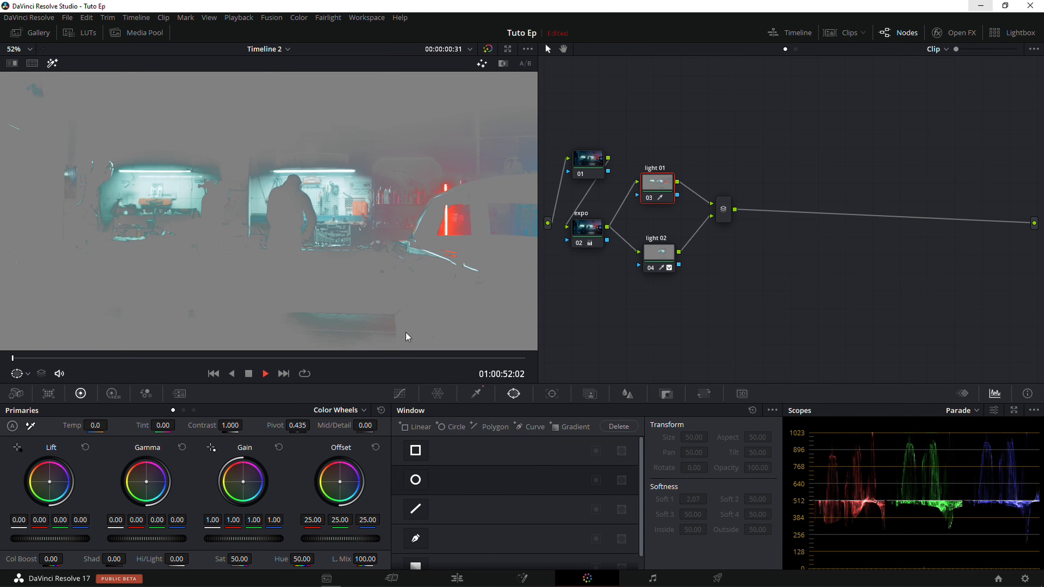
left_click(415, 538)
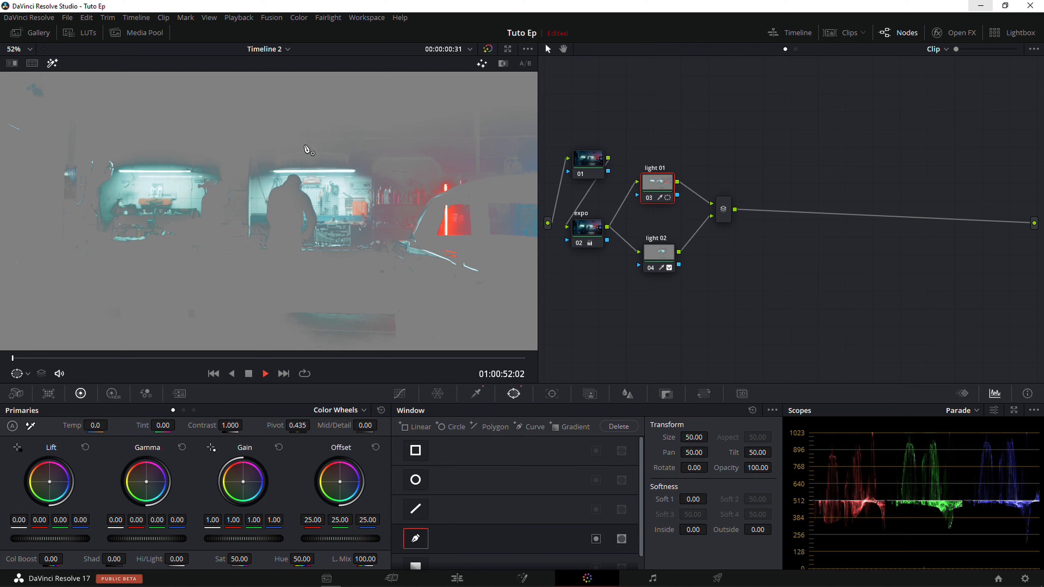
left_click(52, 63)
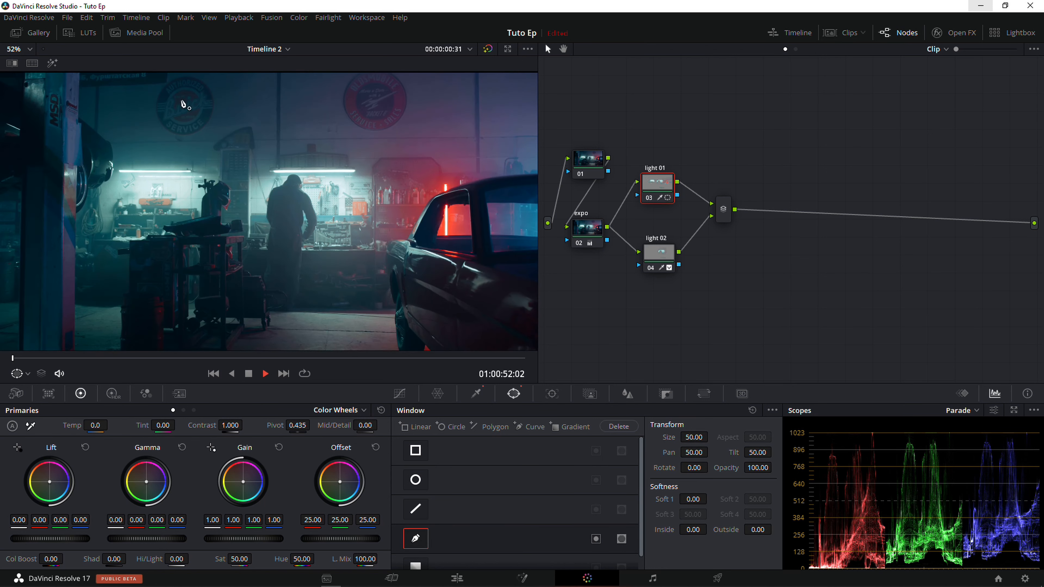
left_click(240, 110)
left_click(229, 283)
left_click(177, 337)
left_click(101, 332)
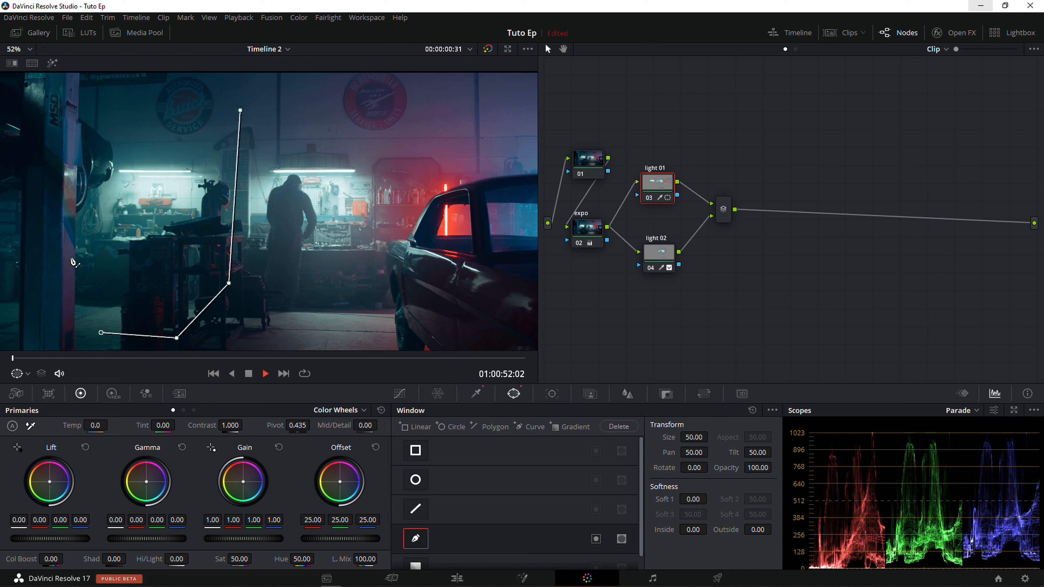
left_click(83, 239)
left_click(88, 105)
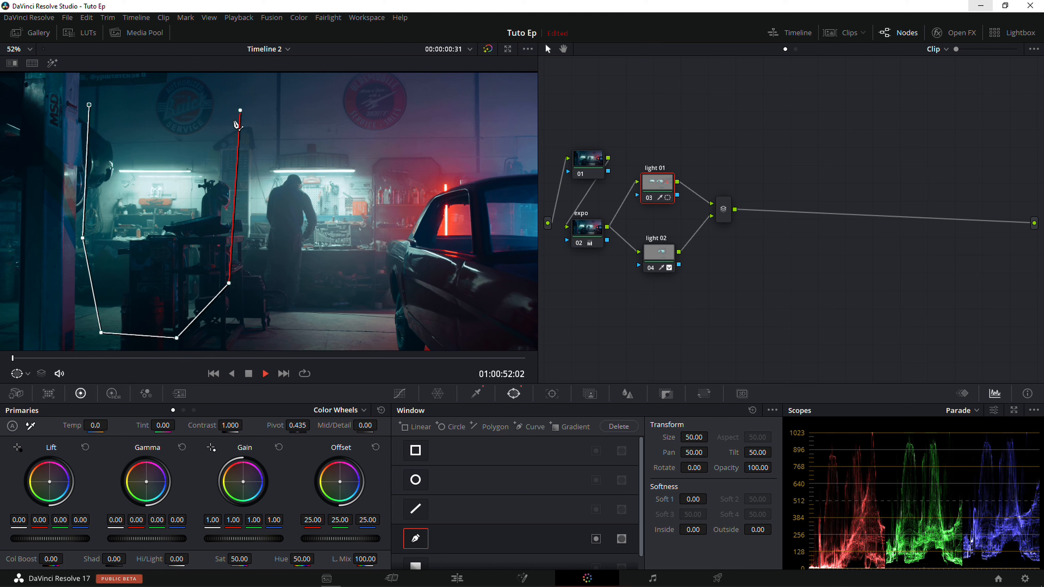
left_click(241, 110)
Step: Track the light 01 window through the clip and correct its position on a drifting frame in Frame mode
left_click(552, 394)
left_click(455, 426)
left_click(739, 425)
scroll(269, 211, "down", 5)
left_click(619, 443)
left_click_drag(289, 254, 317, 239)
left_click(530, 443)
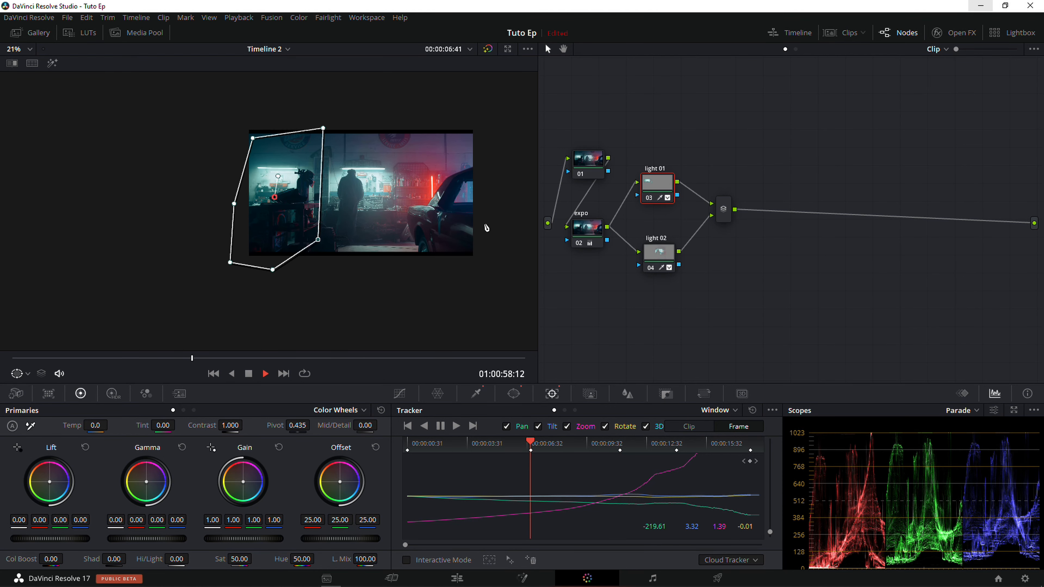
Step: Hide the window overlay and warm the light 01 node to a Temp of 1680
left_click_drag(657, 184, 664, 183)
left_click_drag(96, 425, 102, 425)
left_click(17, 373)
scroll(439, 181, "up", 5)
left_click(120, 358)
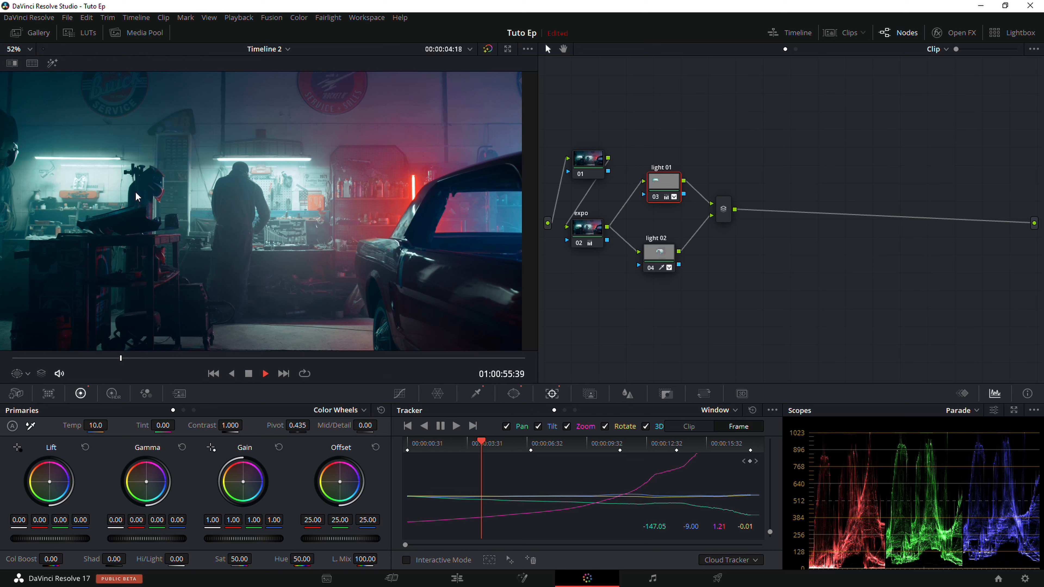
left_click_drag(96, 425, 135, 425)
left_click_drag(663, 183, 670, 176)
Step: Cool the light 02 node to Temp -940 and set its Tint to -49.50
left_click_drag(658, 254, 666, 251)
left_click_drag(96, 425, 42, 425)
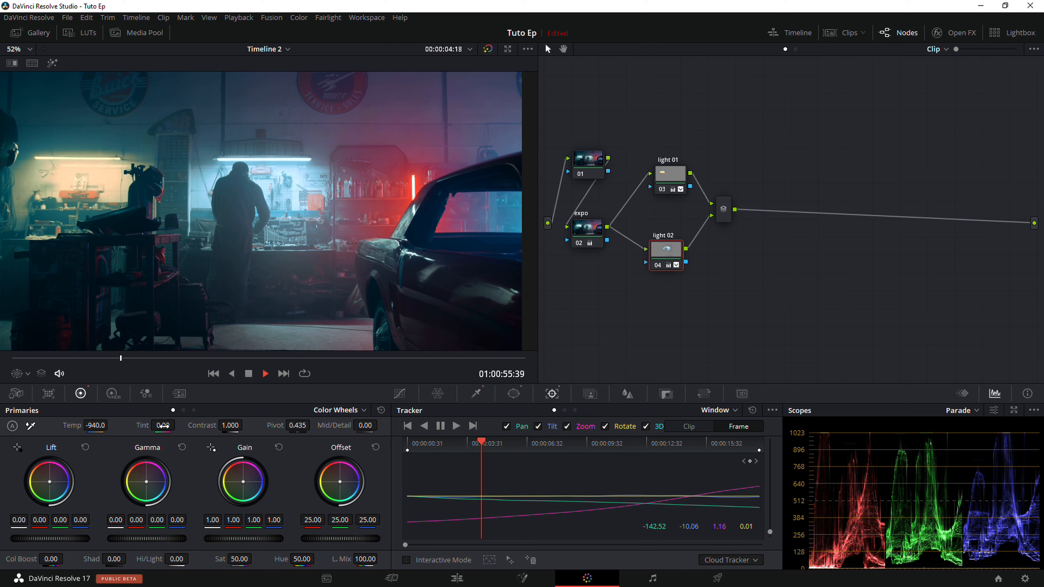
left_click_drag(164, 426, 145, 426)
Step: Bring the light 01 and light 02 nodes closer together and add a parallel node below light 02
left_click_drag(665, 249, 666, 239)
left_click_drag(669, 177, 673, 186)
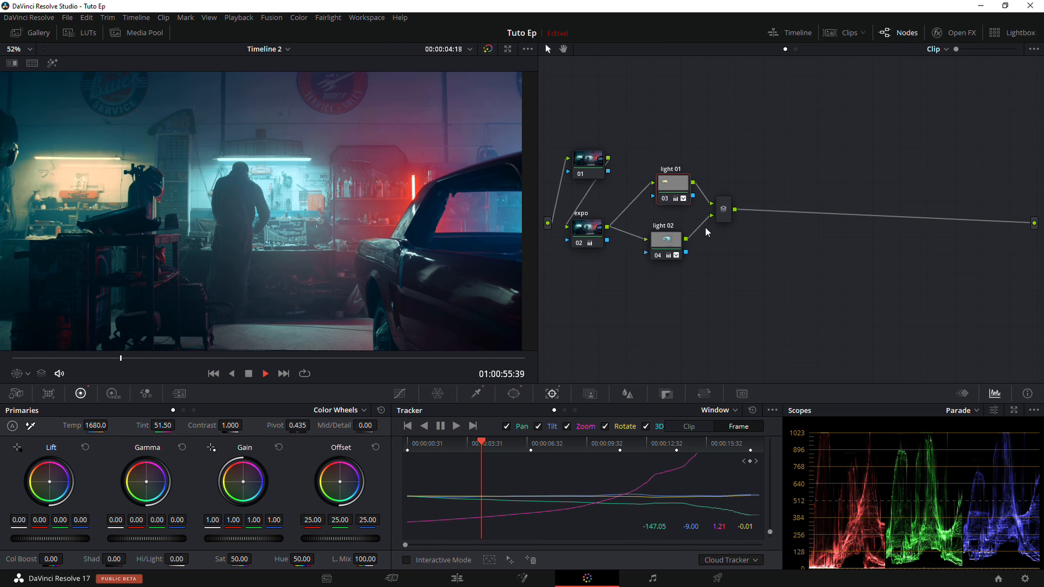
left_click_drag(665, 248, 671, 245)
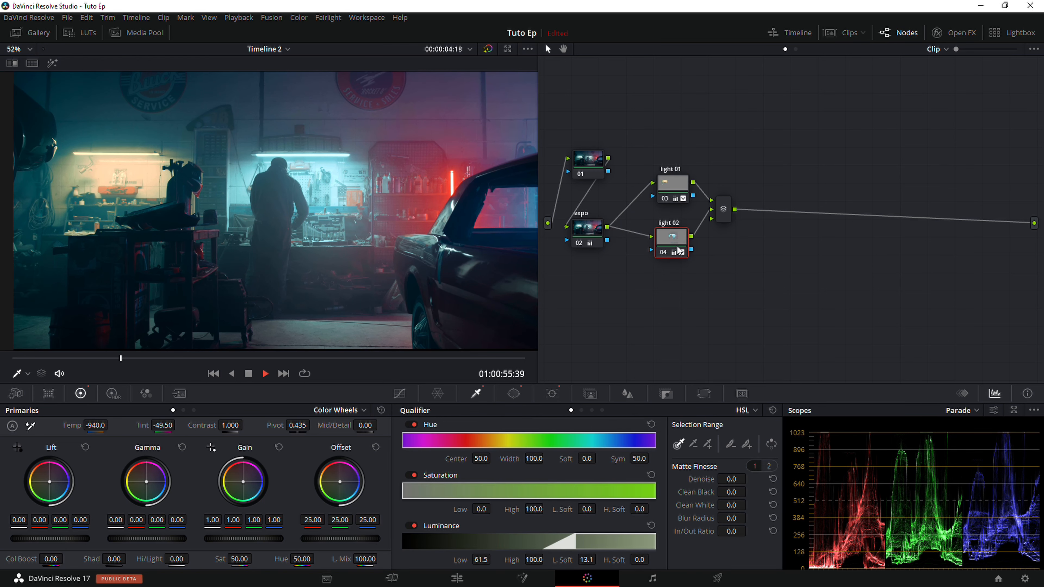
right_click(677, 243)
mouse_move(725, 295)
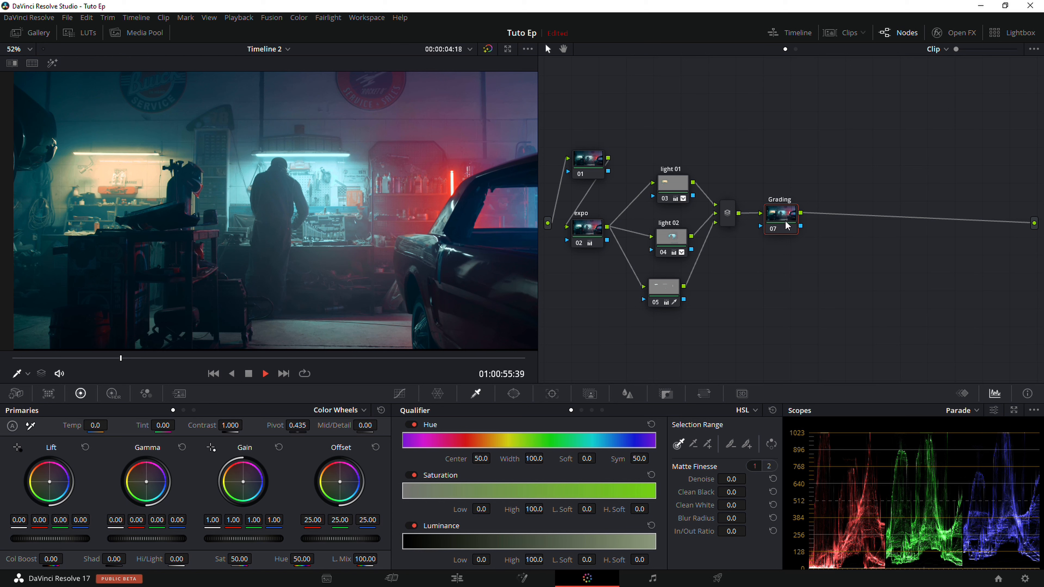
Step: Move the Grading node up and add a node parallel to it
left_click_drag(785, 223, 782, 191)
right_click(784, 195)
mouse_move(810, 248)
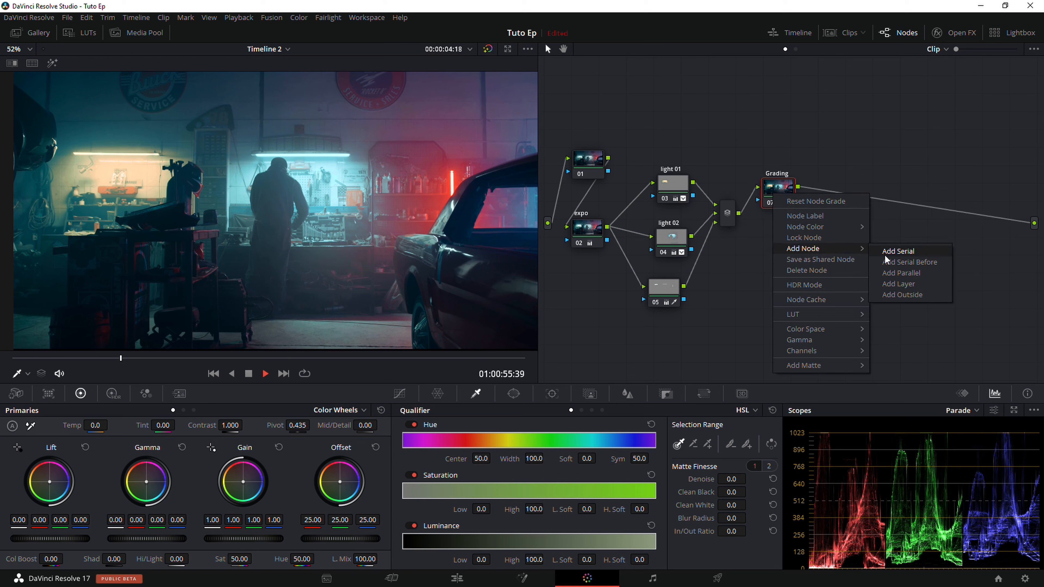
left_click(900, 272)
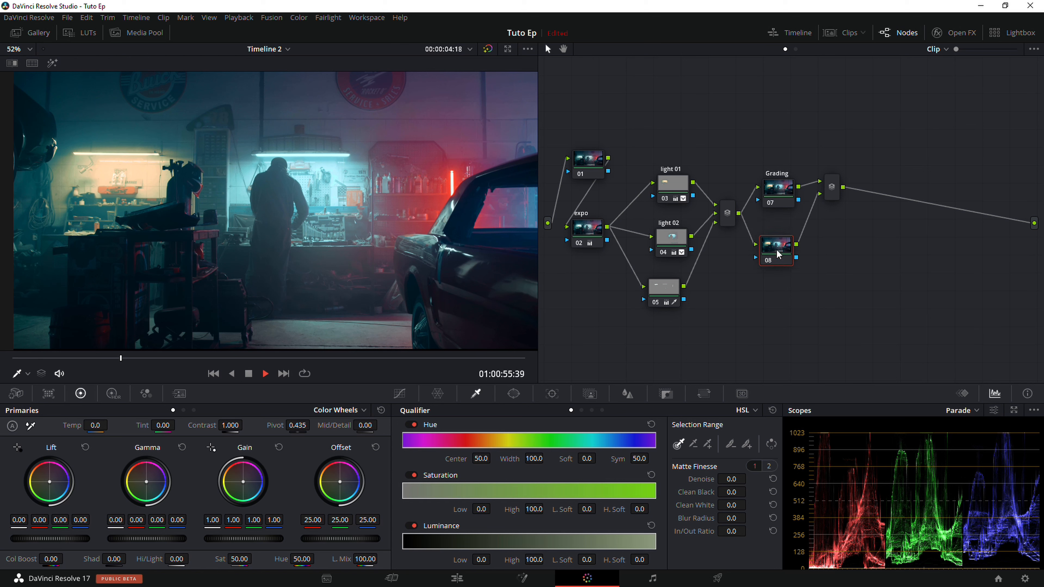
Step: Label the node below Grading "Exp 02" and lower its Gamma to -0.07
right_click(778, 253)
left_click(815, 274)
type("Exp 02")
key("Return")
type("x")
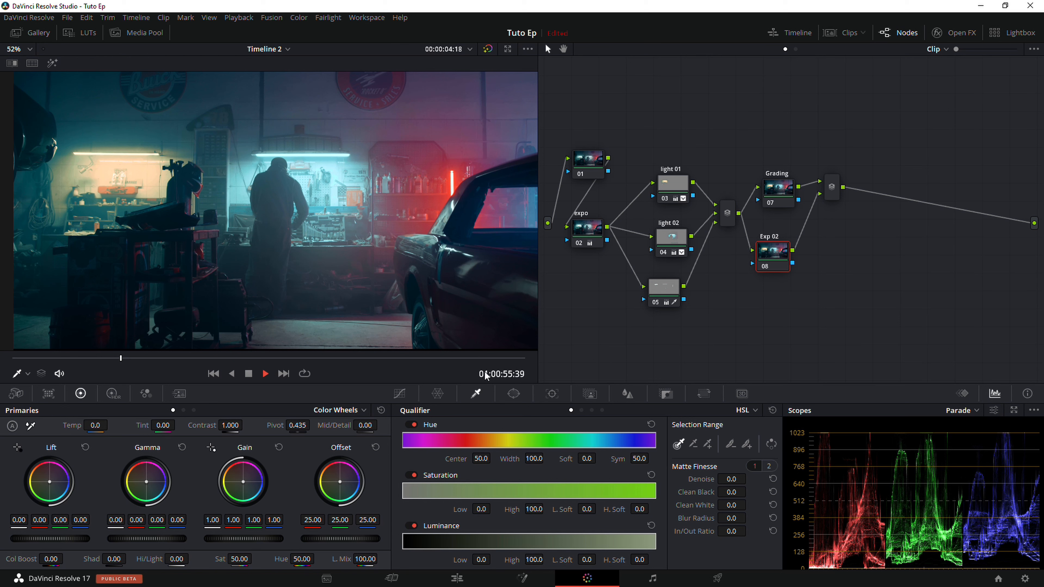
left_click_drag(155, 542, 124, 539)
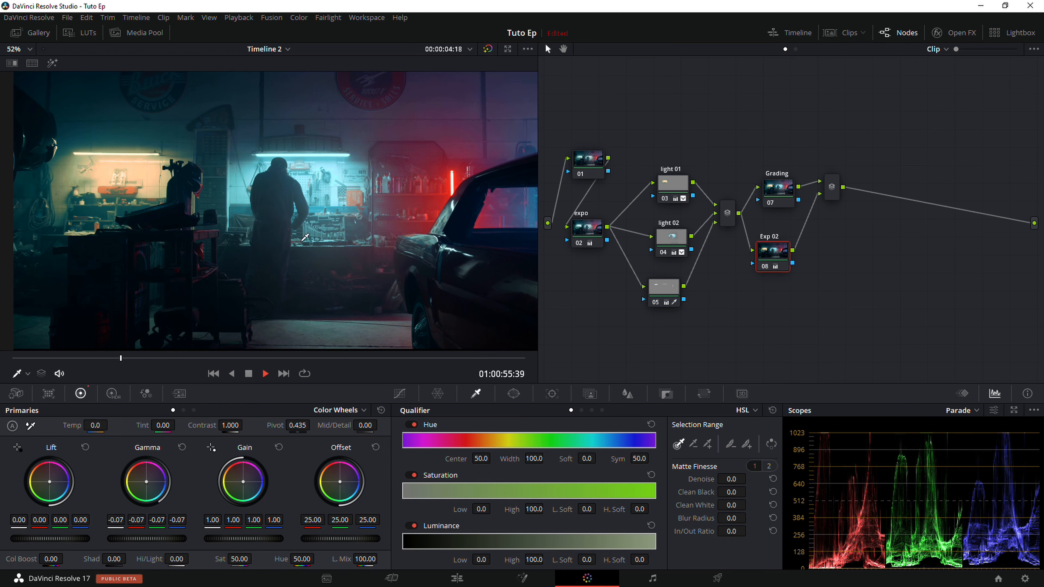
left_click_drag(290, 185, 312, 182)
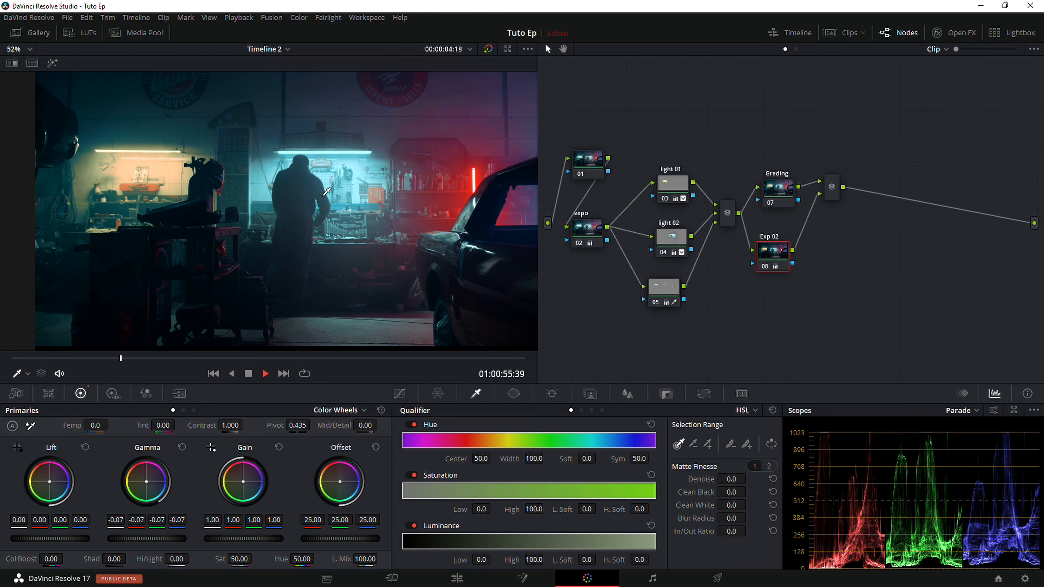
Step: Add a parallel node below node 05 and qualify its bright areas with Luminance Low 65.4 and L. Soft 7.6
left_click_drag(664, 289, 669, 285)
key("alt+p")
left_click_drag(403, 534, 542, 533)
left_click(53, 63)
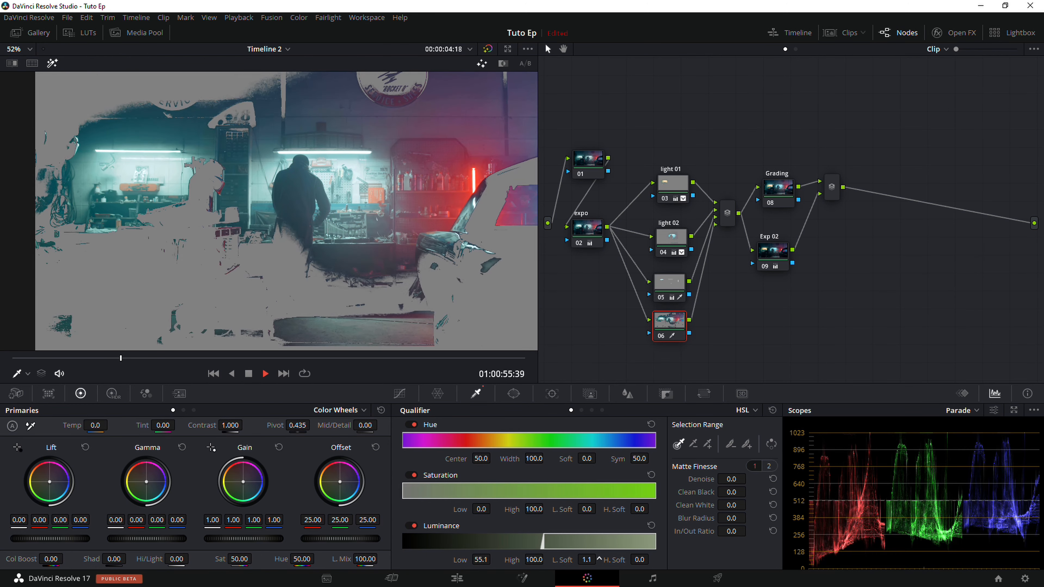
left_click_drag(586, 559, 600, 559)
left_click_drag(553, 541, 579, 539)
left_click(53, 63)
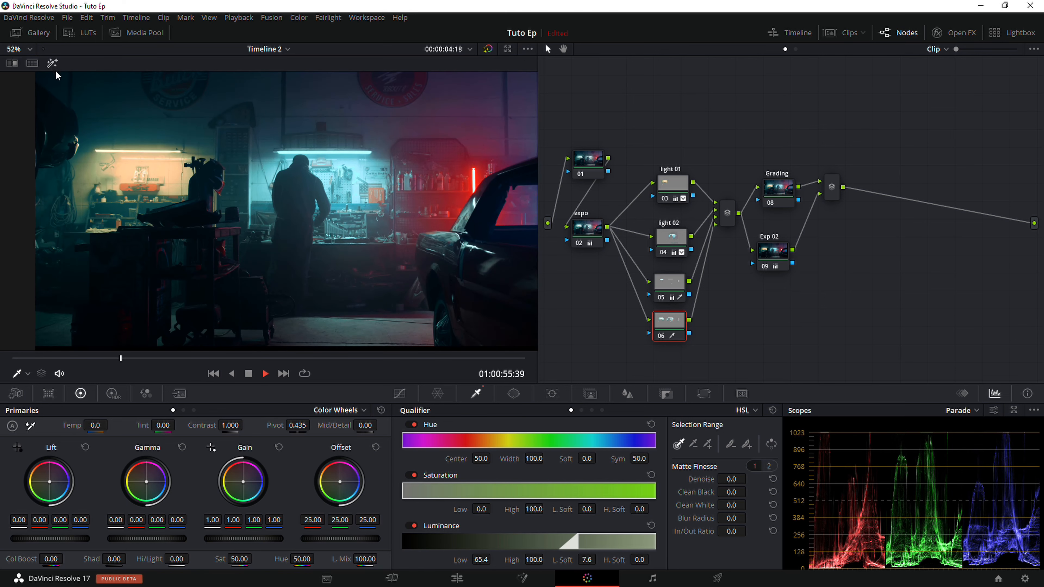
mouse_move(354, 272)
left_mouse_down()
mouse_move(364, 269)
mouse_move(337, 277)
left_mouse_up()
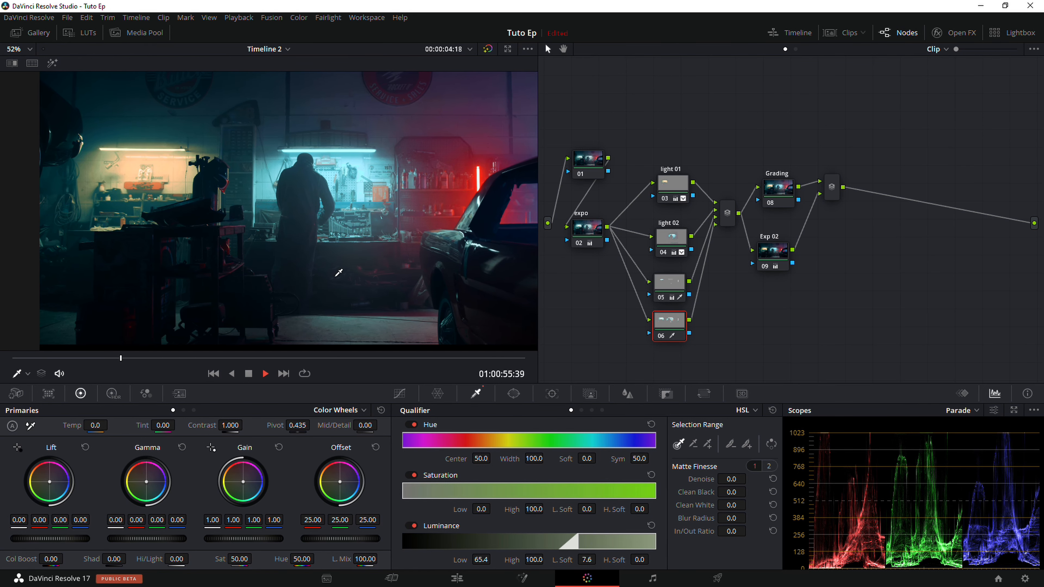
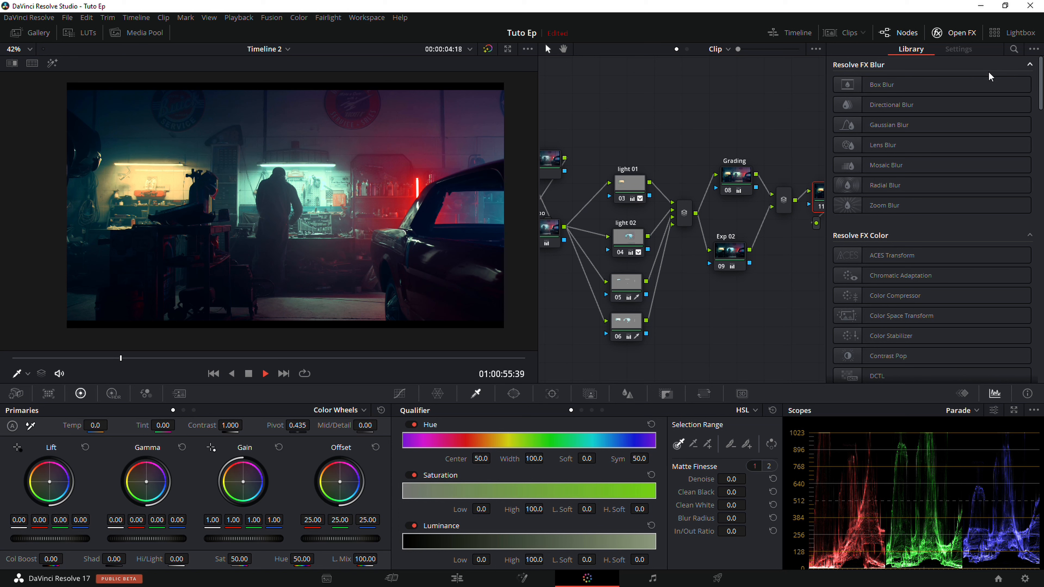
Step: Search the effects library for "ray" and apply Light Rays to node 11
left_click_drag(756, 156, 688, 154)
left_click_drag(760, 191, 754, 177)
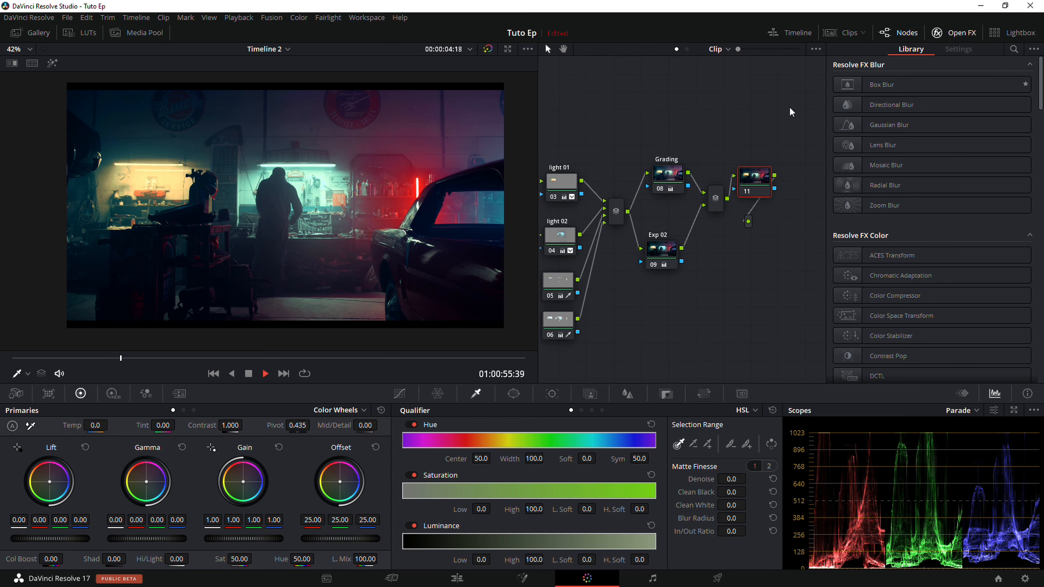
left_click(1013, 50)
type("ray")
left_click_drag(931, 112, 754, 176)
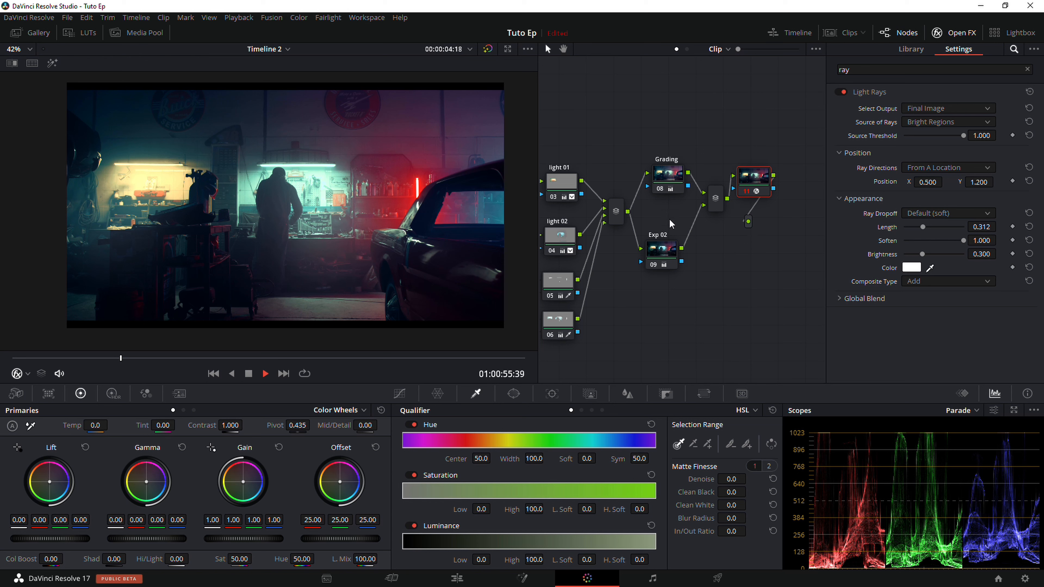
Step: Move the Exp 02 node up slightly and add a node parallel to the Light Rays node 11
left_click_drag(670, 260, 666, 248)
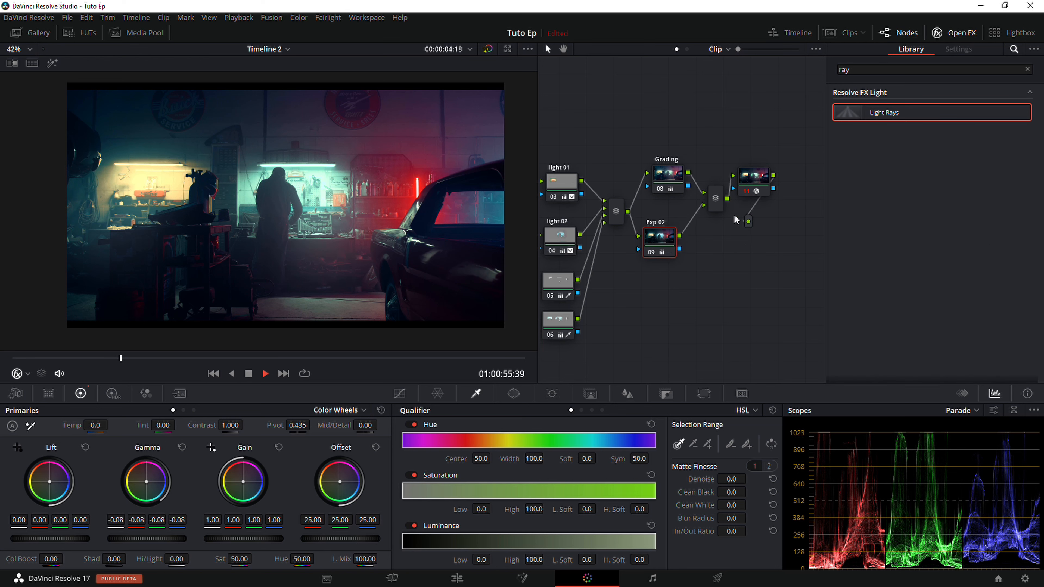
left_click_drag(756, 189, 752, 186)
right_click(752, 185)
mouse_move(806, 240)
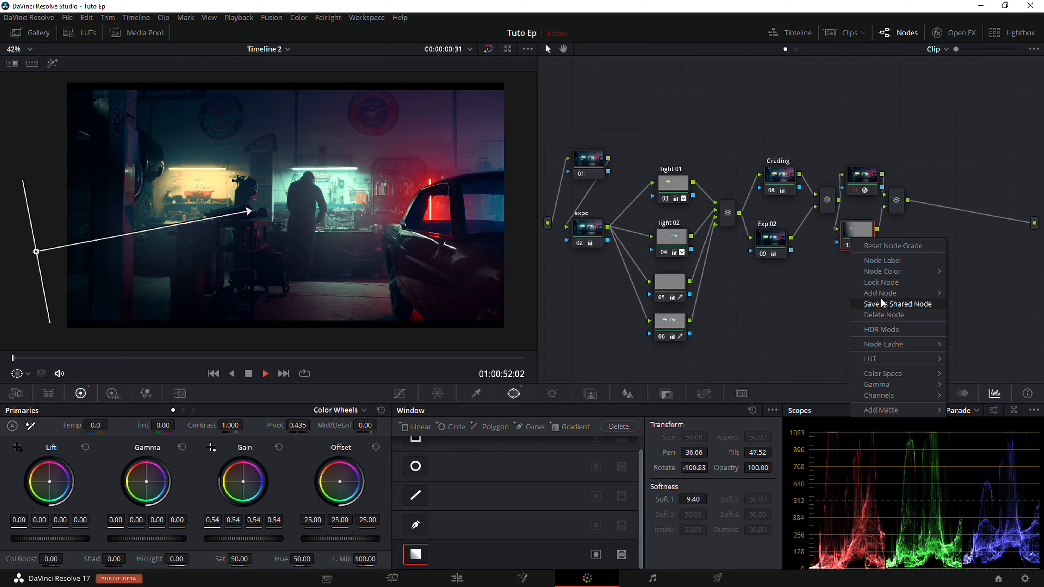
Step: Add a parallel node below node 12 with a gradient window rotated 80.18, Soft 1 6.88, and shift it toward the car
mouse_move(883, 299)
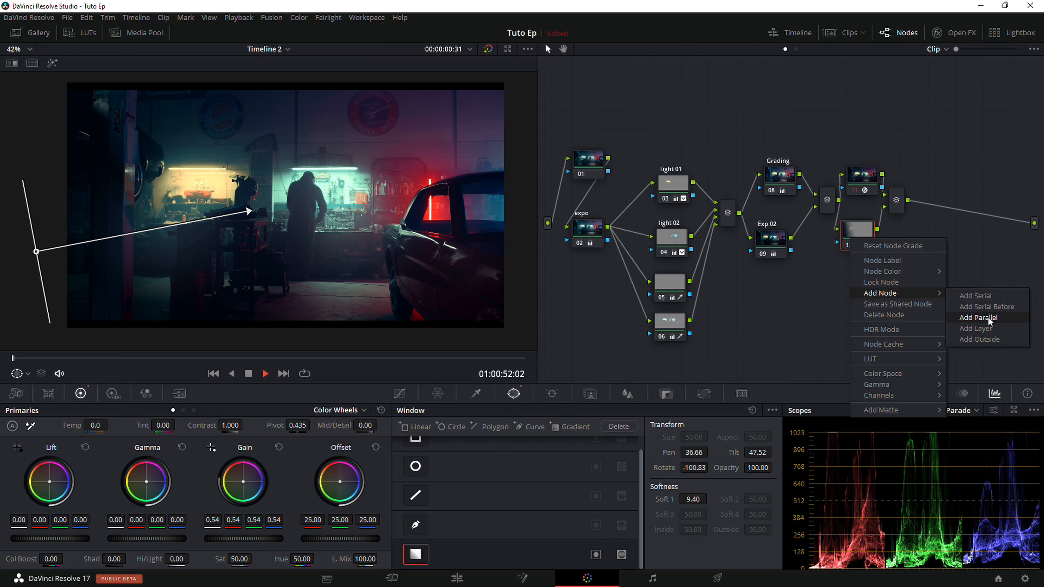
left_click(974, 319)
left_click(415, 554)
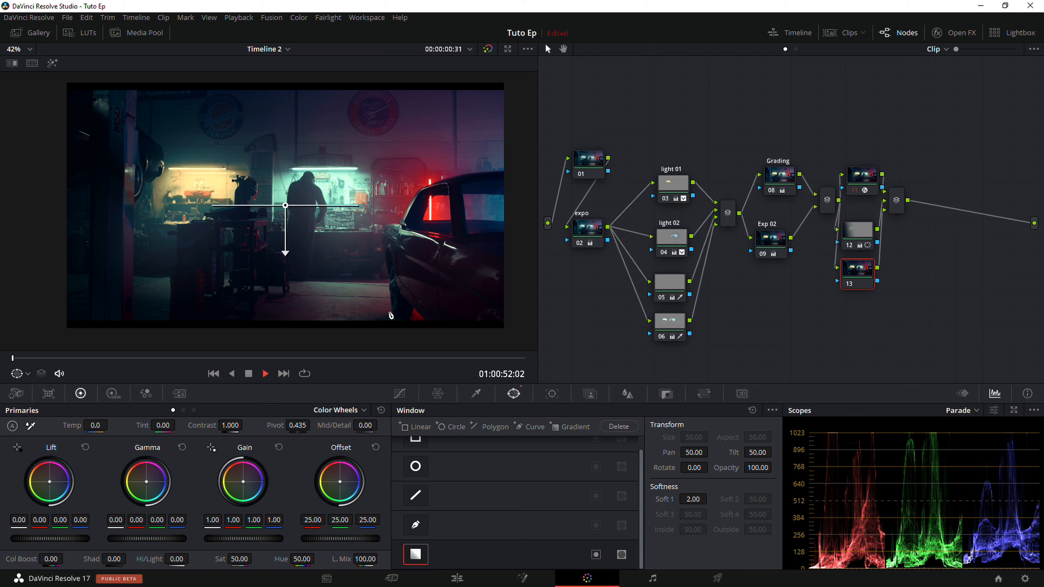
left_click_drag(286, 252, 144, 234)
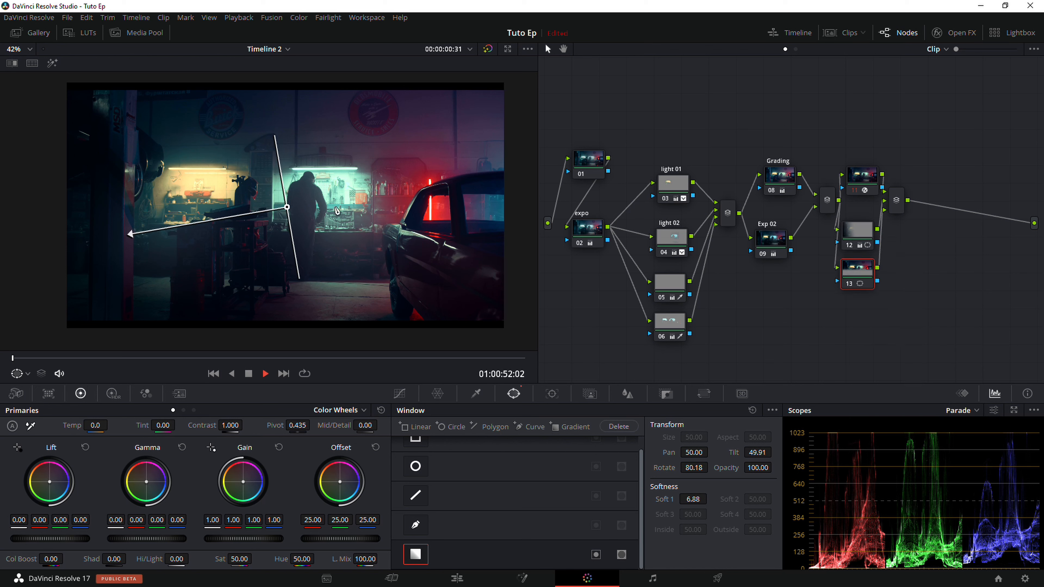
left_click_drag(300, 207, 404, 207)
Step: Adjust the overall Gain on node 13 and space nodes 12 and 13 apart
left_click_drag(242, 538, 263, 538)
left_click_drag(857, 270, 858, 277)
left_click_drag(857, 231, 863, 226)
Step: Add a serial node after the last parallel mixer and set its Blur Radius to 0.47
left_click_drag(896, 200, 911, 213)
key("alt+s")
left_click(627, 393)
left_click_drag(458, 478, 458, 483)
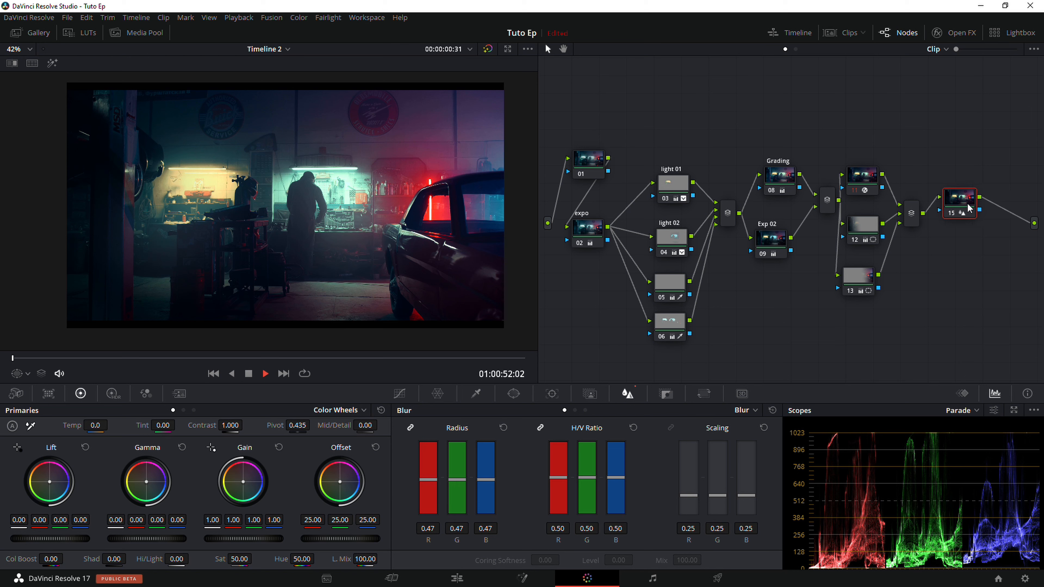
Step: Add a serial node after node 15, place it just below that node, and label it "grain"
key("alt+s")
left_click_drag(1002, 209, 951, 246)
right_click(950, 246)
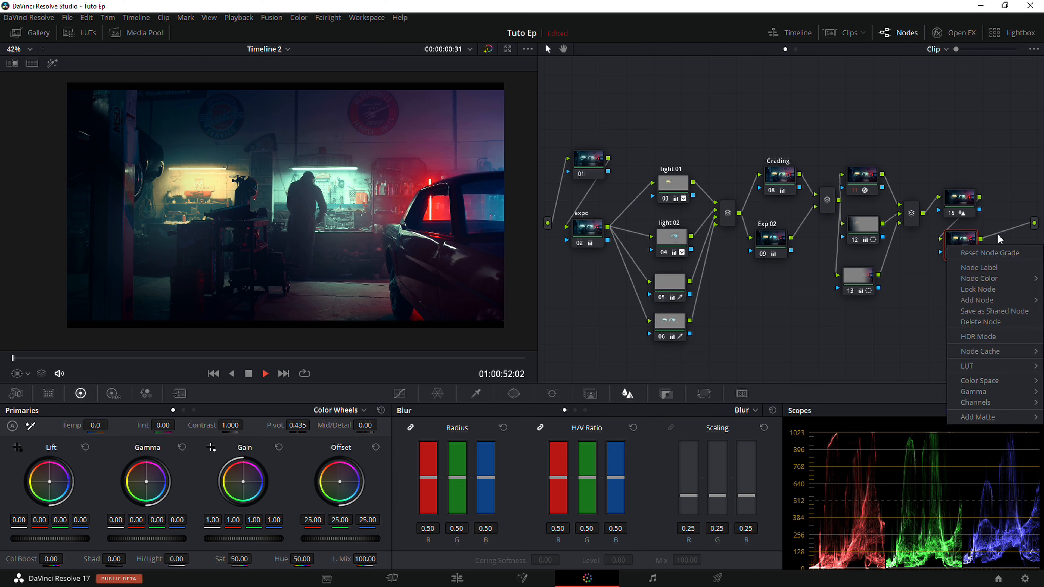
left_click(990, 267)
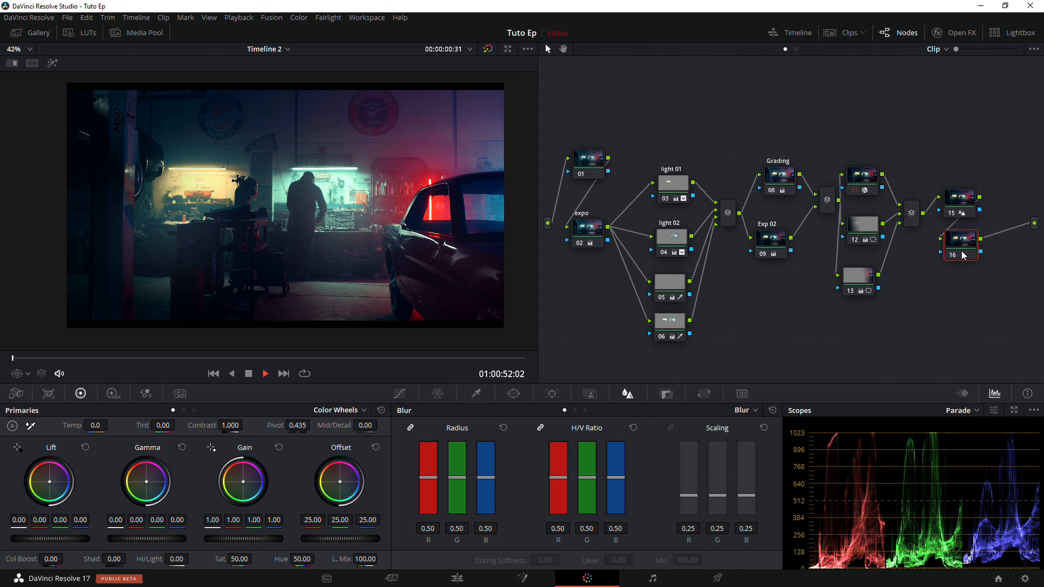
left_click_drag(964, 250, 964, 259)
right_click(956, 253)
left_click(994, 274)
type("grain")
key("Return")
Step: Search the effects library for "film", apply the Film Grain effect to the grain node, and open its grain preset choices
left_click(953, 33)
left_click(1013, 49)
type("film")
left_click(899, 139)
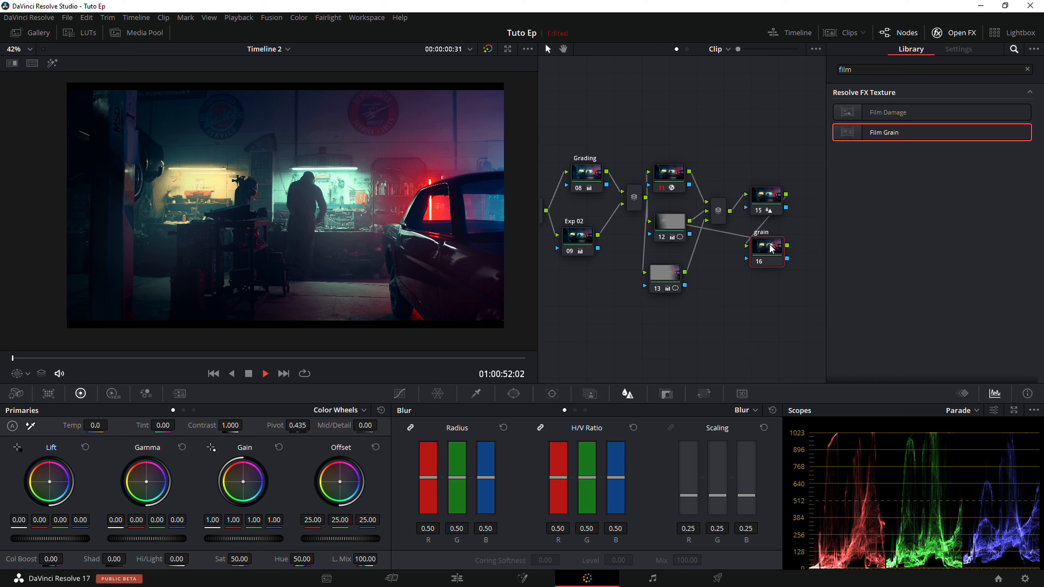
double_click(898, 138)
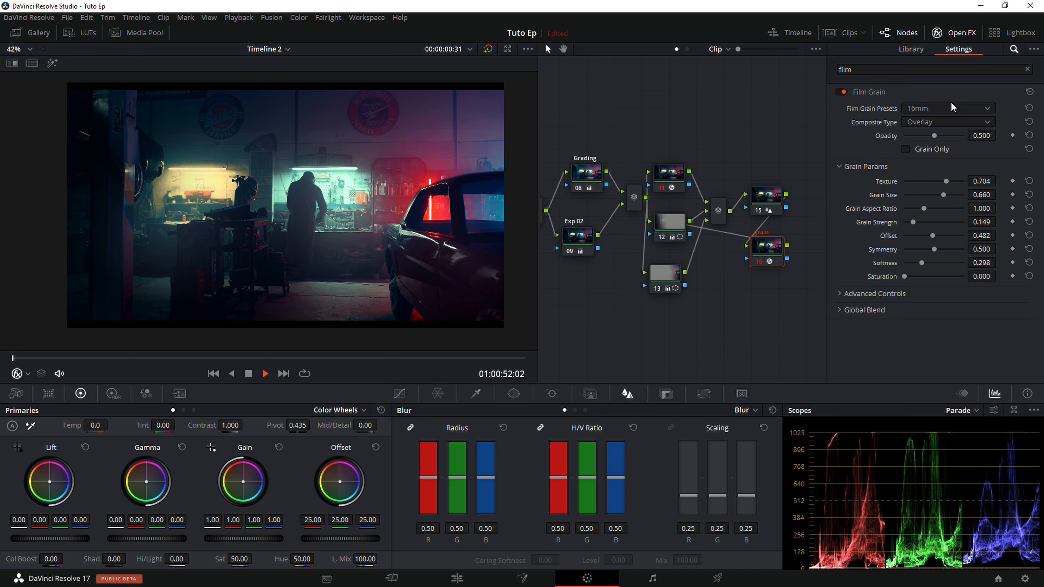
left_click(946, 108)
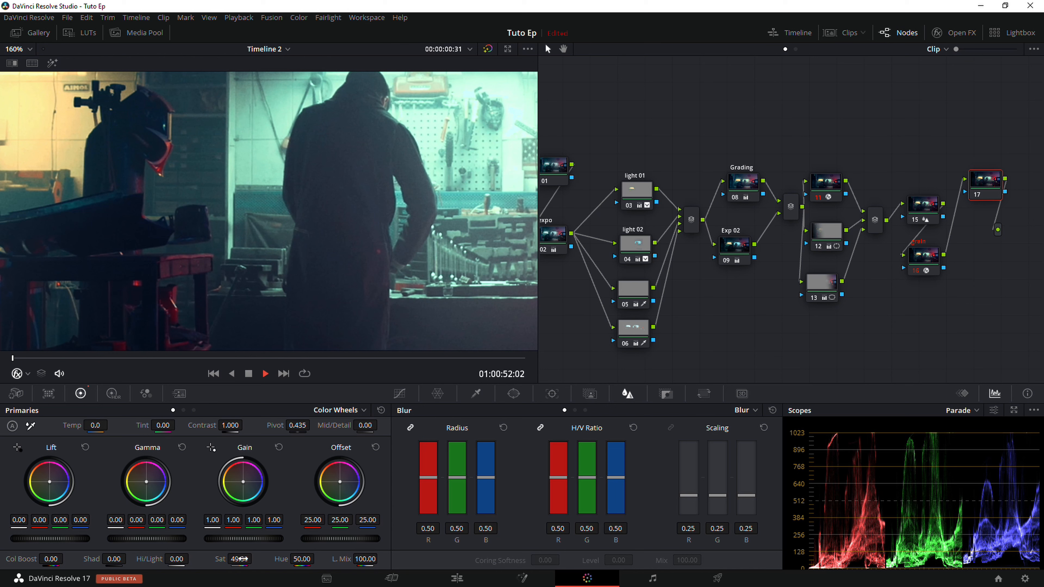
Step: Set the saturation of the last node, 17, to 30
left_click_drag(238, 559, 241, 559)
type("30")
key("Return")
scroll(325, 288, "down", 10)
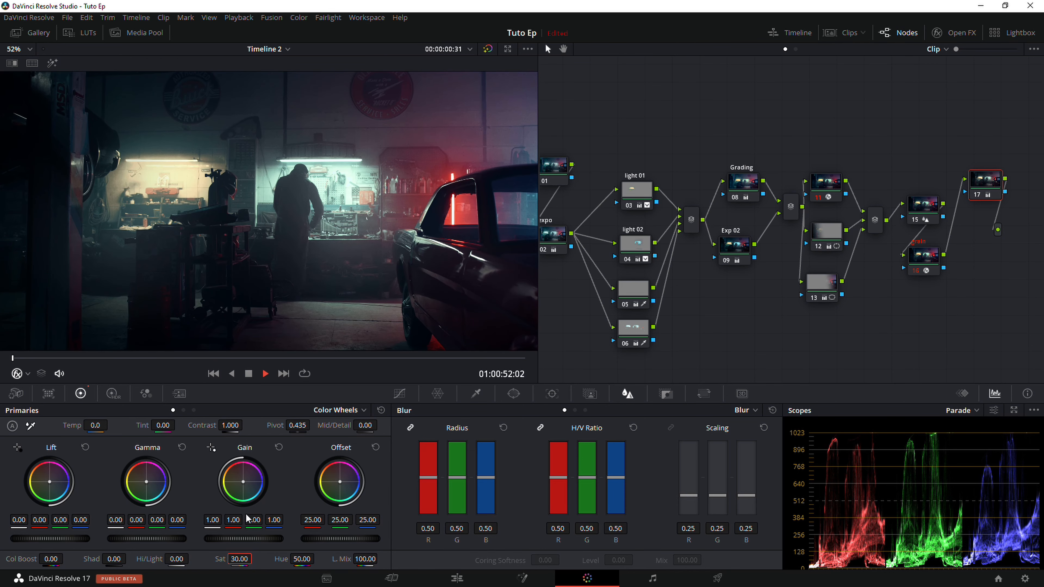
mouse_move(239, 558)
left_mouse_down()
mouse_move(264, 556)
mouse_move(248, 555)
left_mouse_up()
mouse_move(275, 271)
left_mouse_down()
mouse_move(280, 253)
mouse_move(263, 282)
mouse_move(256, 271)
left_mouse_up()
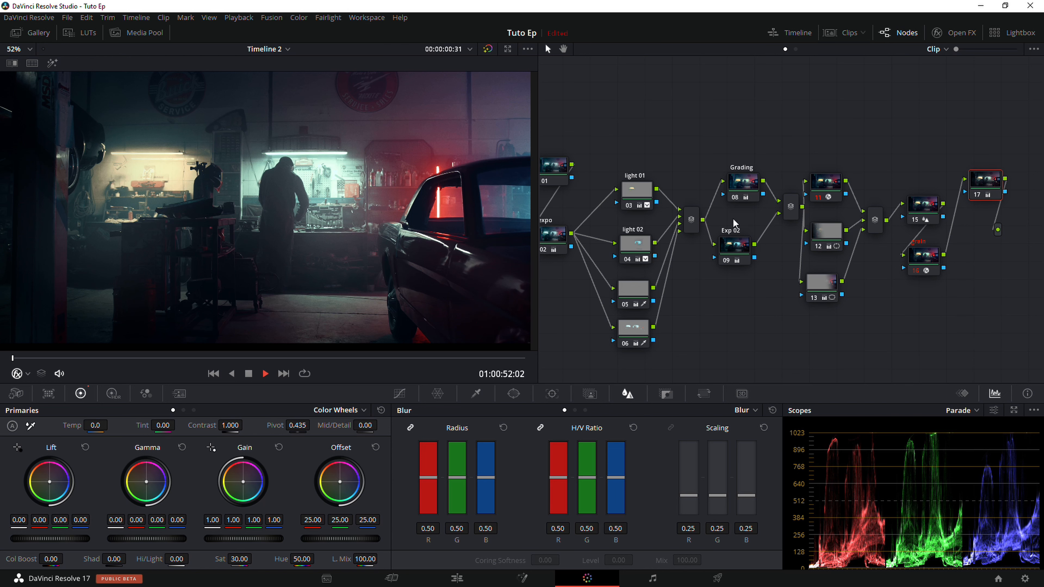
Step: Disable all nodes in the tree and re-enable only the expo node to review its effect
mouse_move(739, 229)
left_mouse_down()
mouse_move(766, 229)
mouse_move(753, 226)
left_mouse_up()
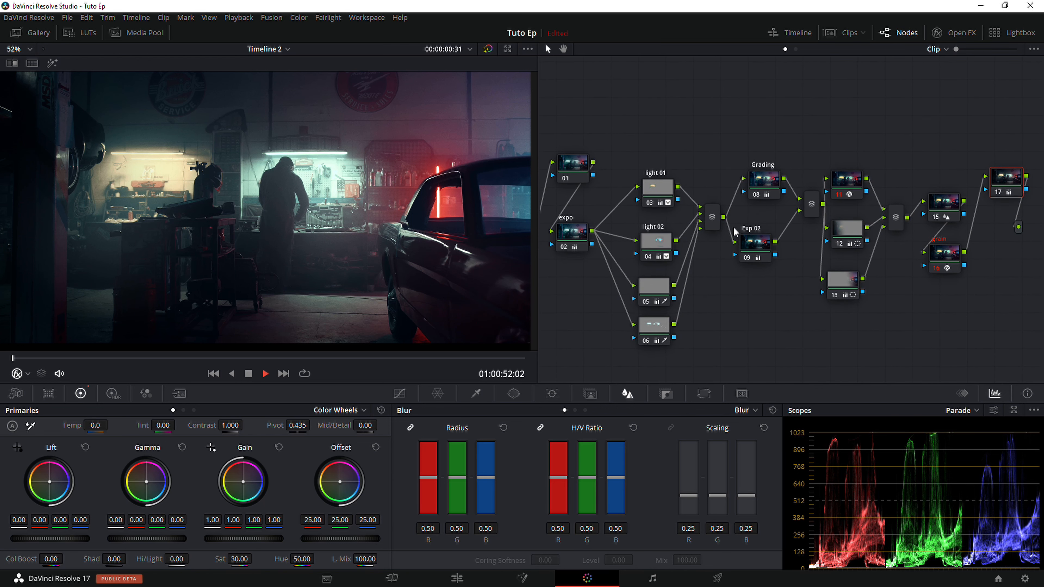
key("alt+d")
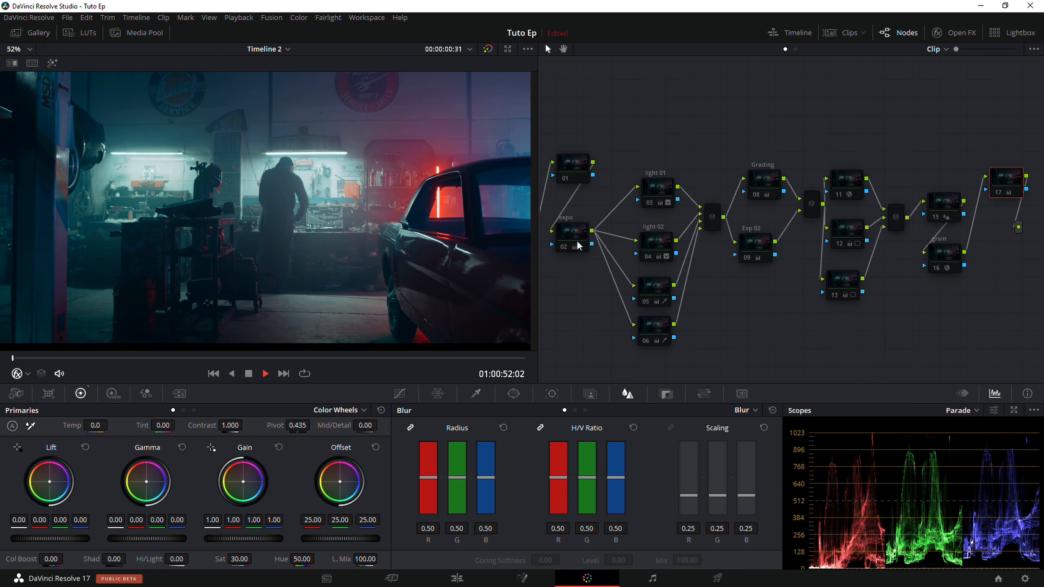
left_click(566, 245)
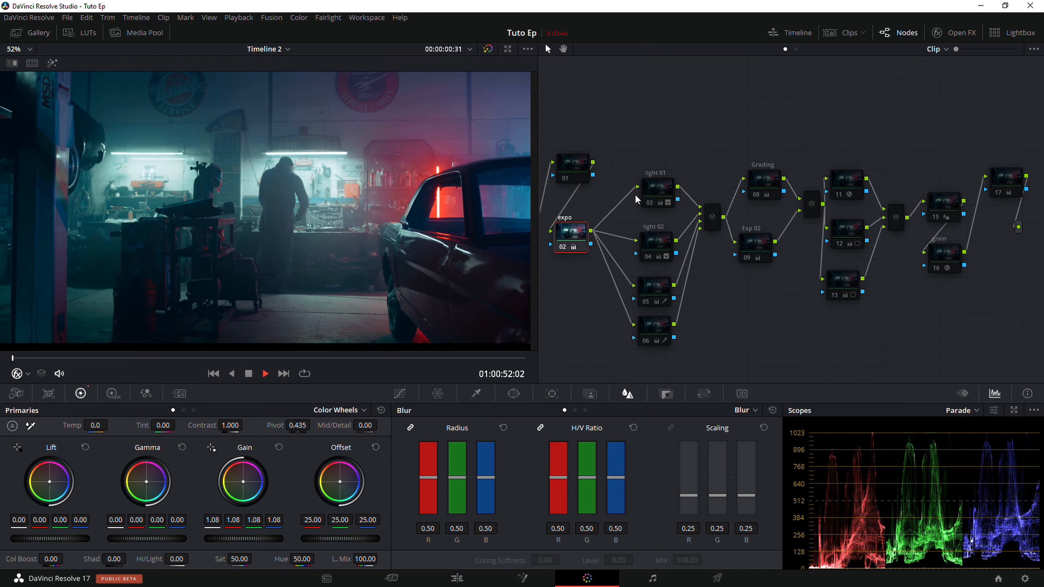
Step: Re-enable the light 01 and light 02 nodes and parallel nodes 05 and 06 one by one to review the relighting
left_click(650, 204)
left_click(647, 256)
left_click(646, 302)
left_click(646, 340)
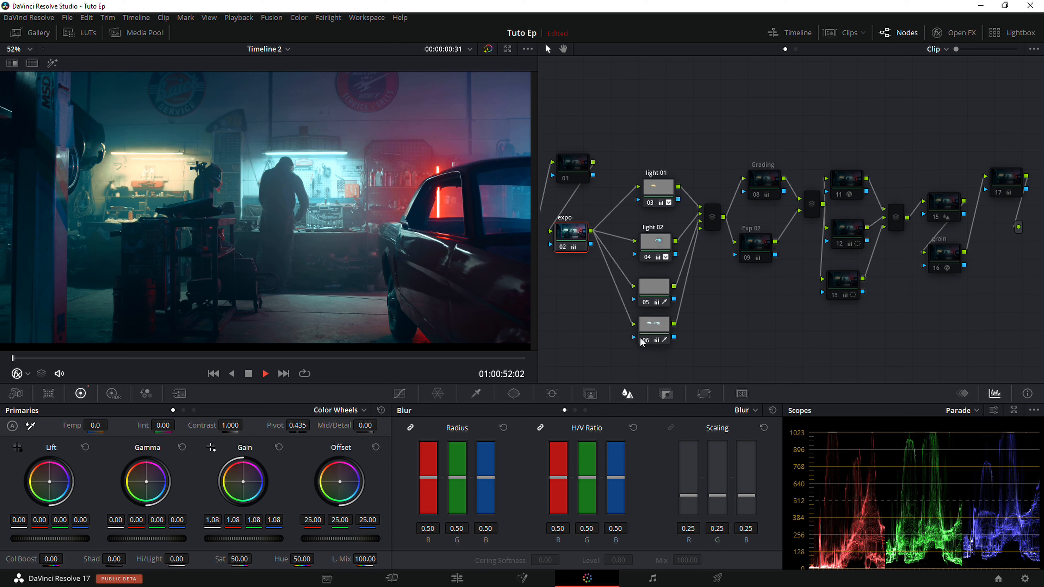
Step: Re-enable the Grading and Exp 02 nodes to review the color and exposure adjustments
left_click(756, 195)
left_click(746, 257)
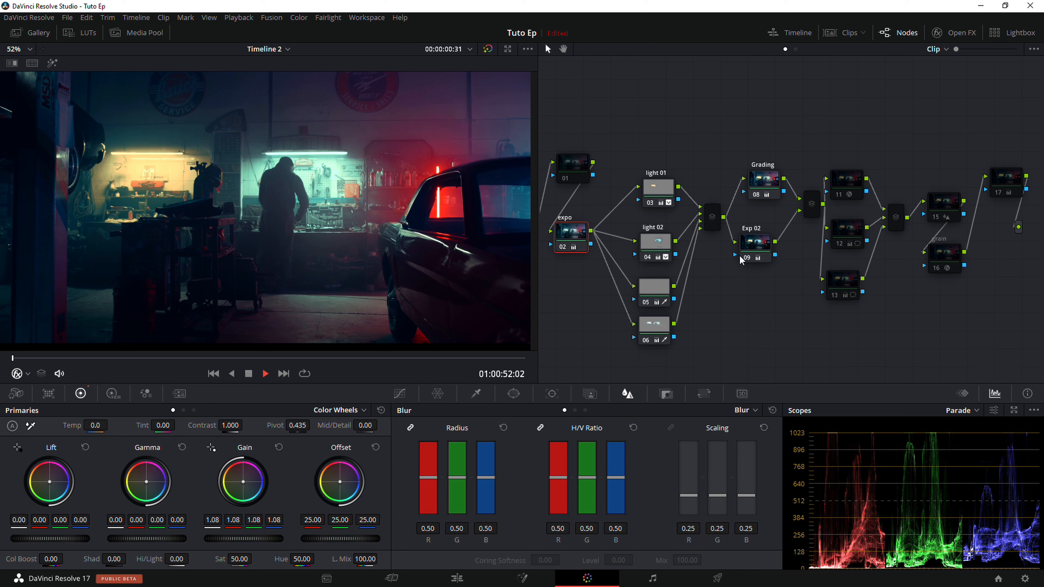
left_click(739, 254)
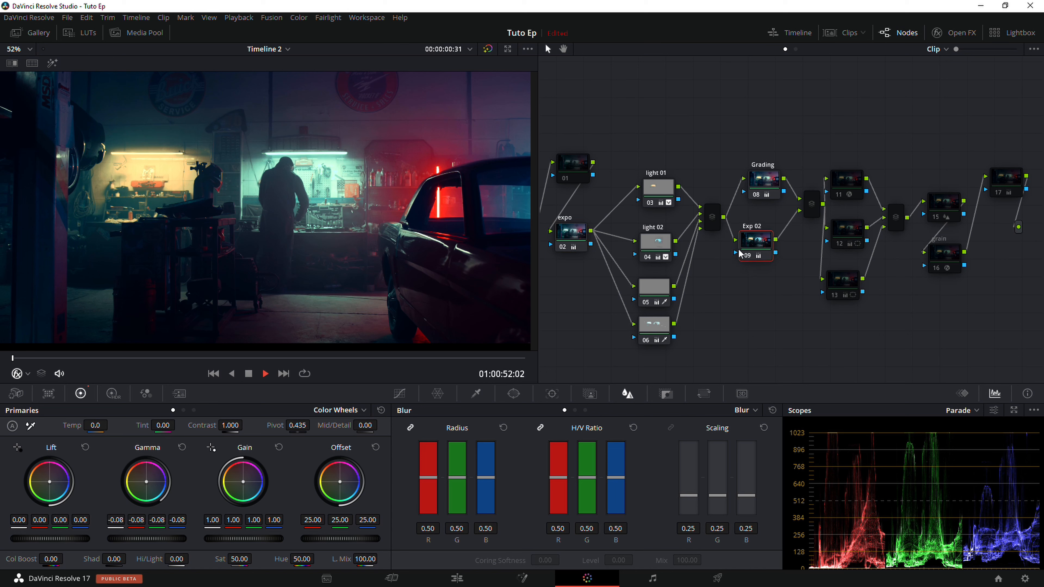
Step: Move the Light Rays node 11 slightly up and re-enable nodes 11, 12 and 13
left_click_drag(846, 194, 842, 189)
left_click(848, 184)
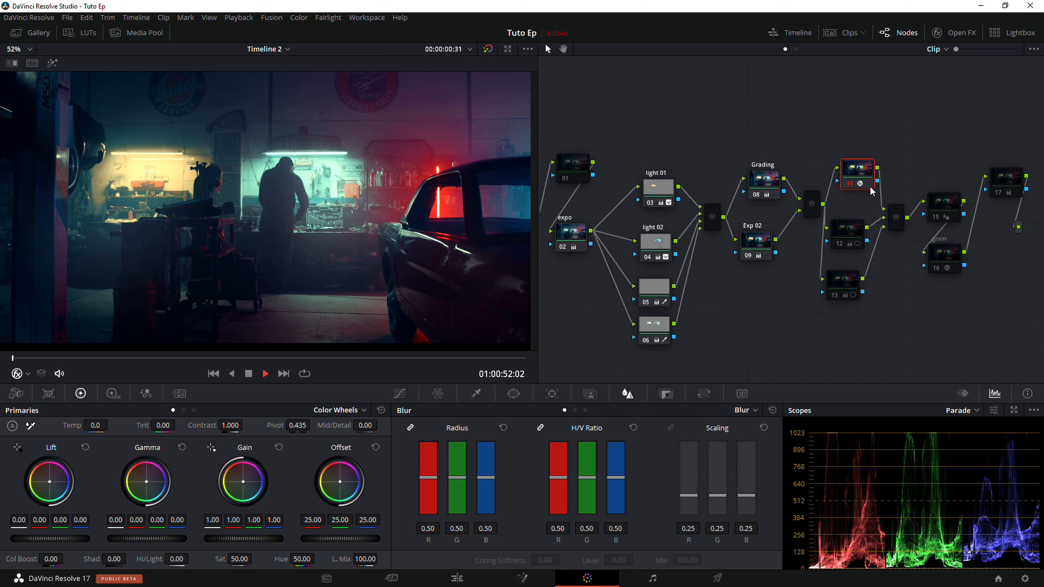
left_click(840, 242)
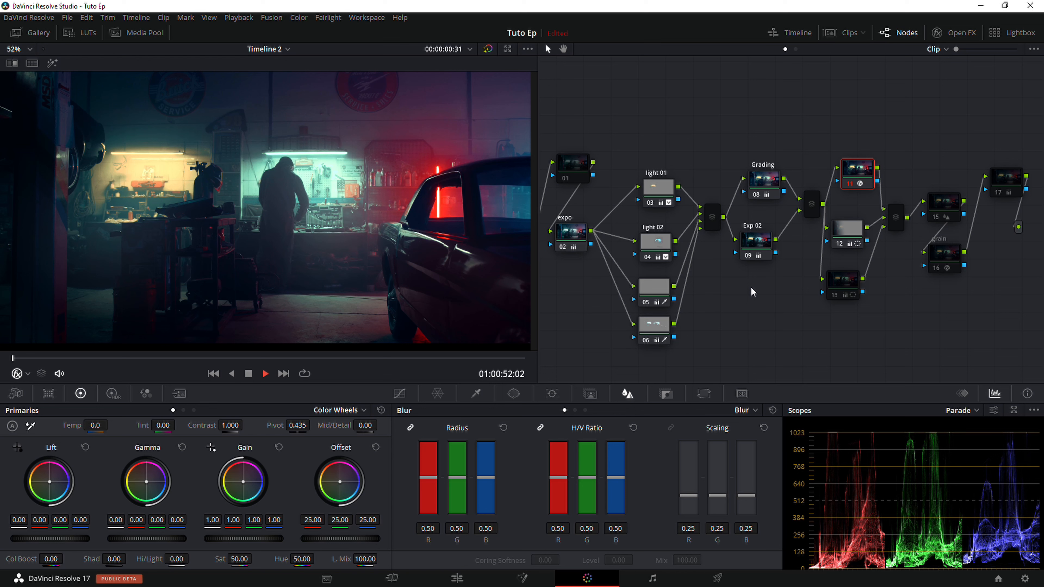
left_click(836, 295)
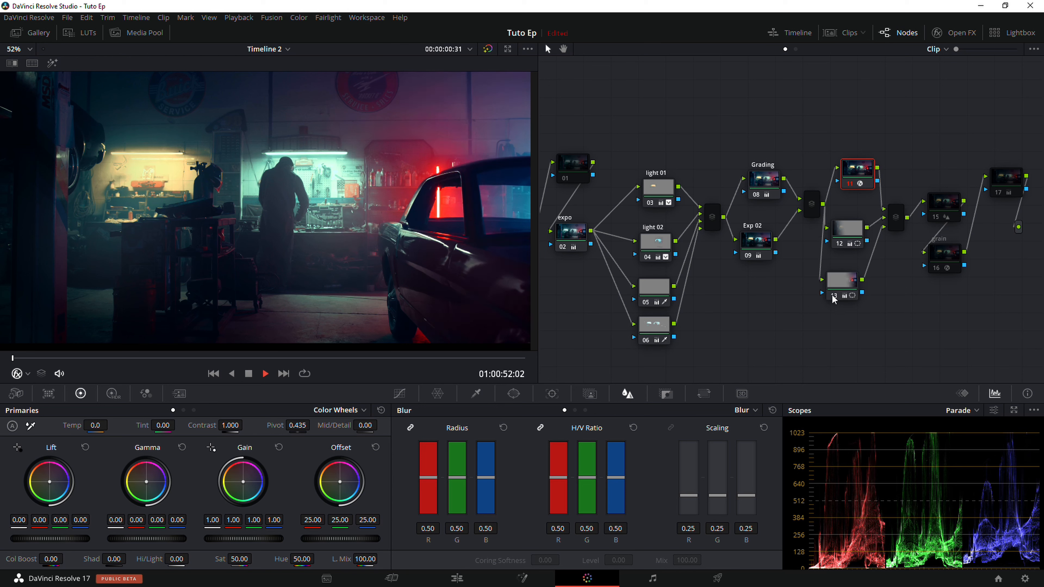